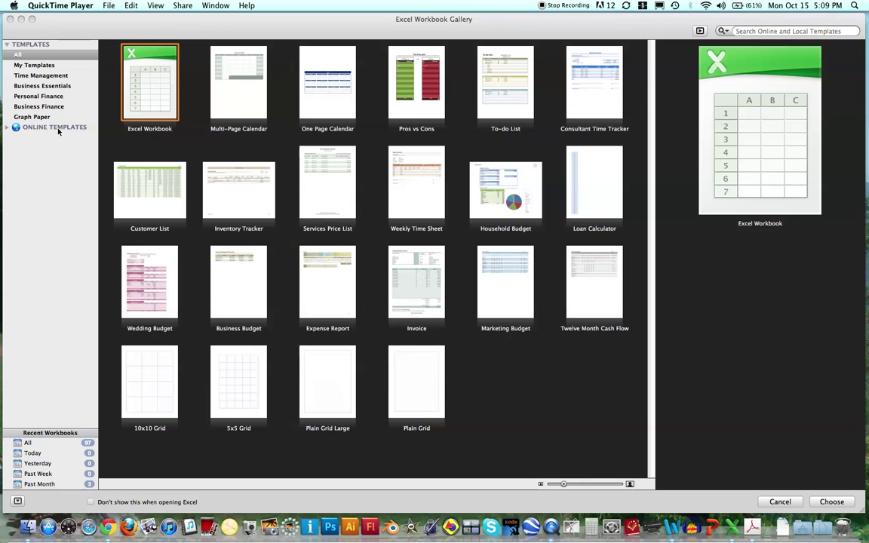
Step: Browse My Templates and Time Management, previewing the Pros vs Cons and To-do List templates
{"action": "left_click", "coordinate": [34, 65]}
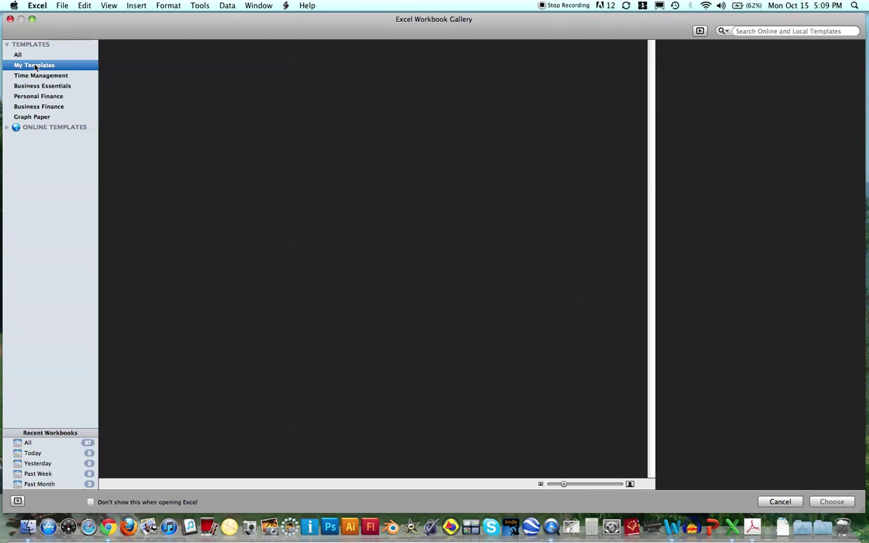
{"action": "left_click", "coordinate": [35, 77]}
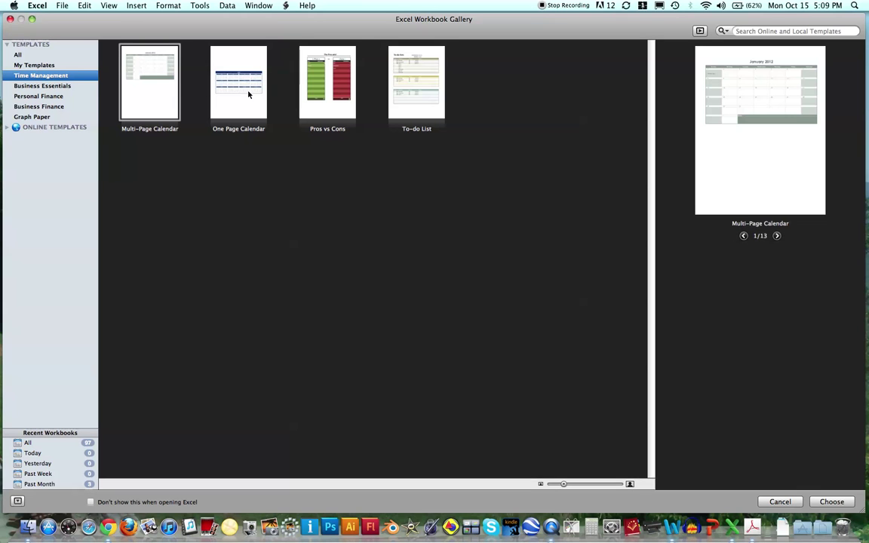
{"action": "left_click", "coordinate": [342, 107]}
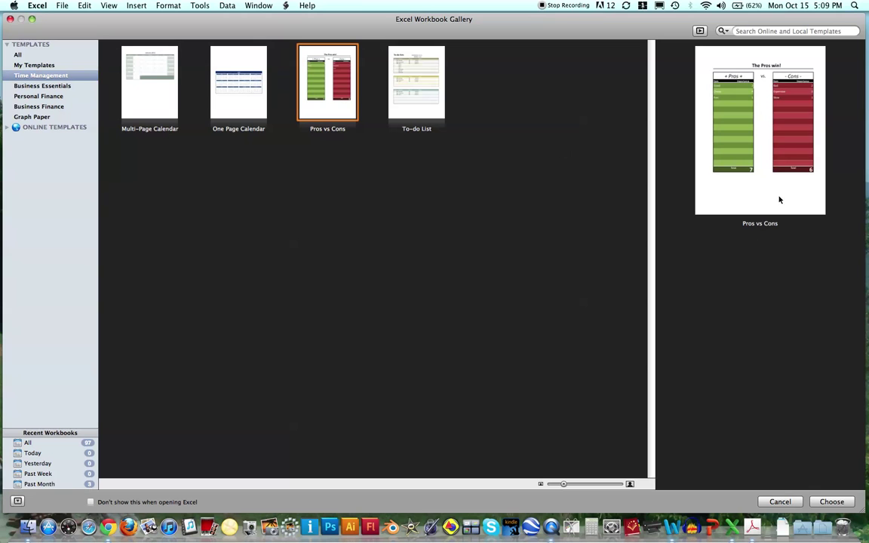
{"action": "left_click", "coordinate": [411, 95]}
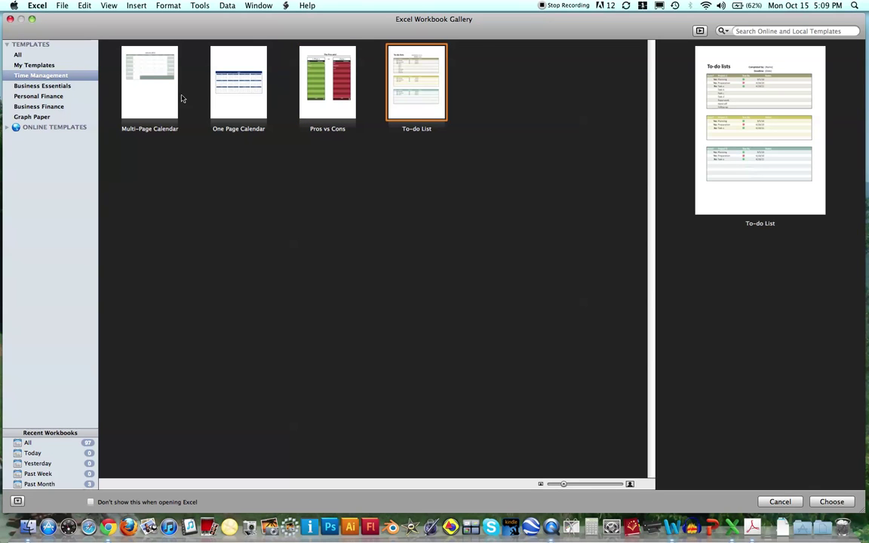
Step: Show Business Essentials templates, previewing Inventory Tracker and Weekly Time Sheet
{"action": "left_click", "coordinate": [43, 87]}
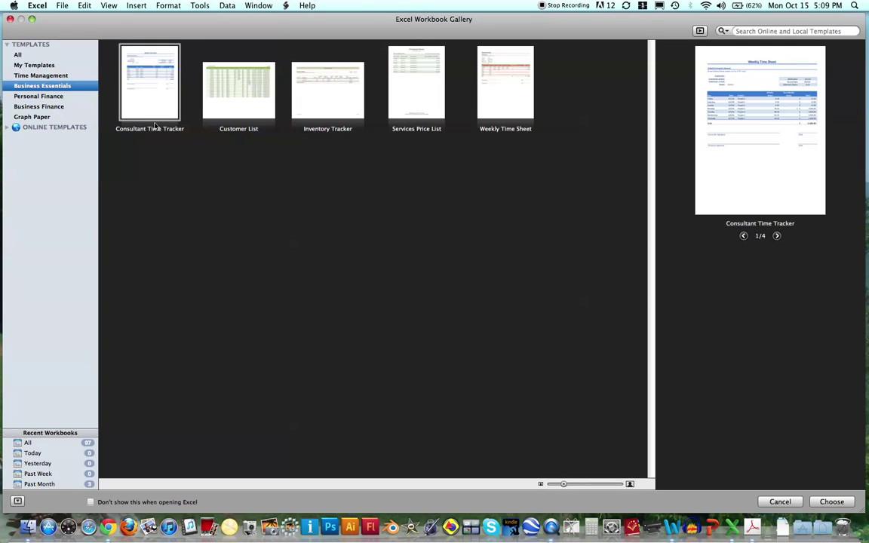
{"action": "left_click", "coordinate": [315, 113]}
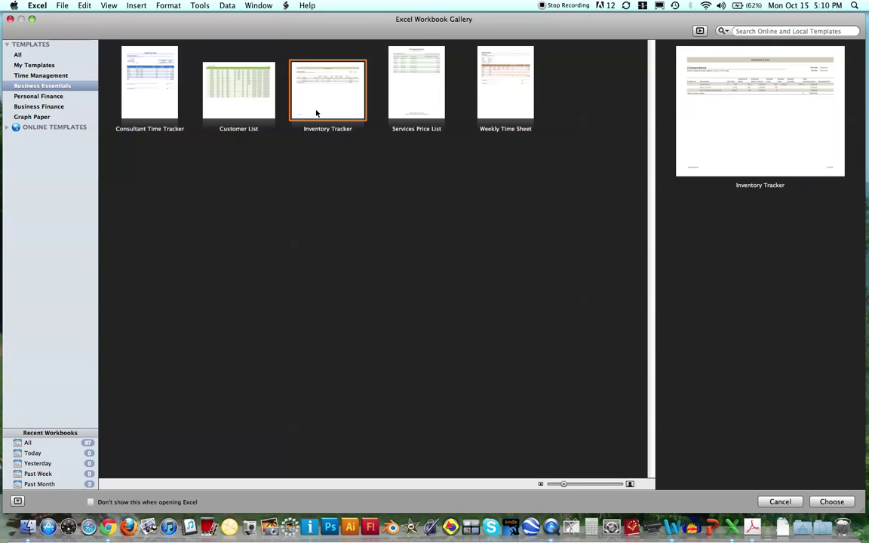
{"action": "left_click", "coordinate": [504, 115]}
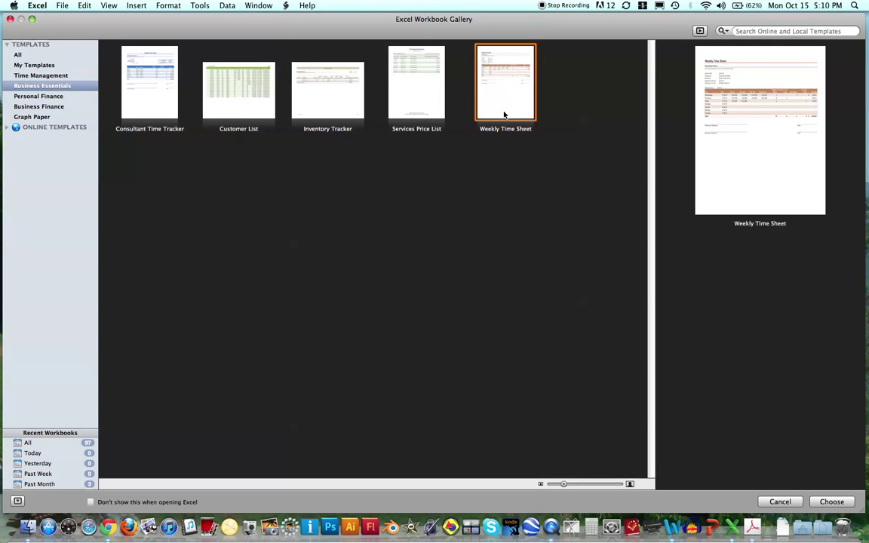
Step: Browse the Personal Finance and Business Finance templates, previewing the Invoice template
{"action": "left_click", "coordinate": [29, 97]}
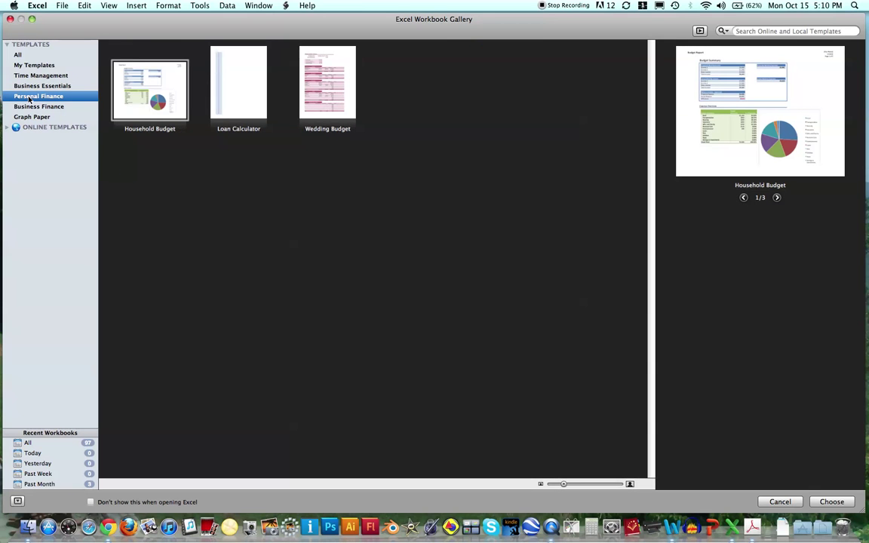
{"action": "left_click", "coordinate": [177, 89]}
{"action": "left_click", "coordinate": [45, 107]}
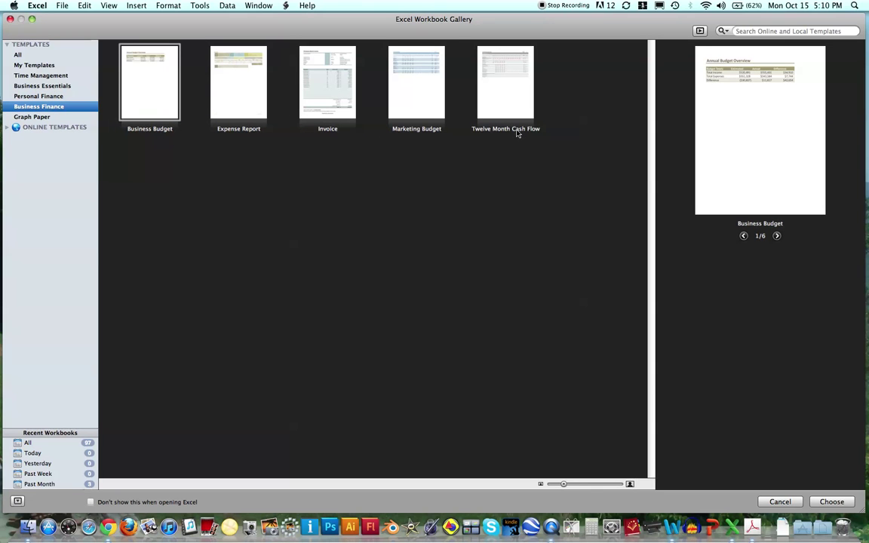
{"action": "left_click", "coordinate": [326, 114]}
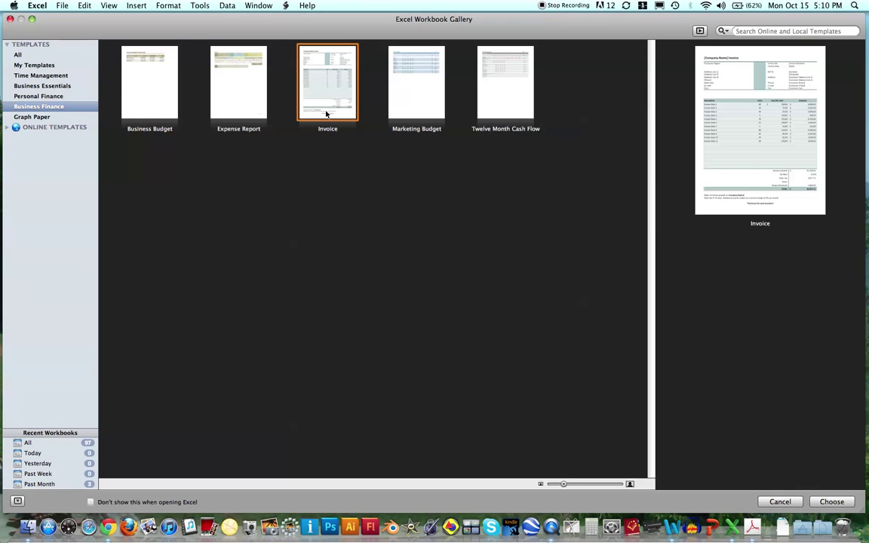
Step: Show Graph Paper templates, previewing each grid and ending on 10x10 Grid
{"action": "left_click", "coordinate": [40, 118]}
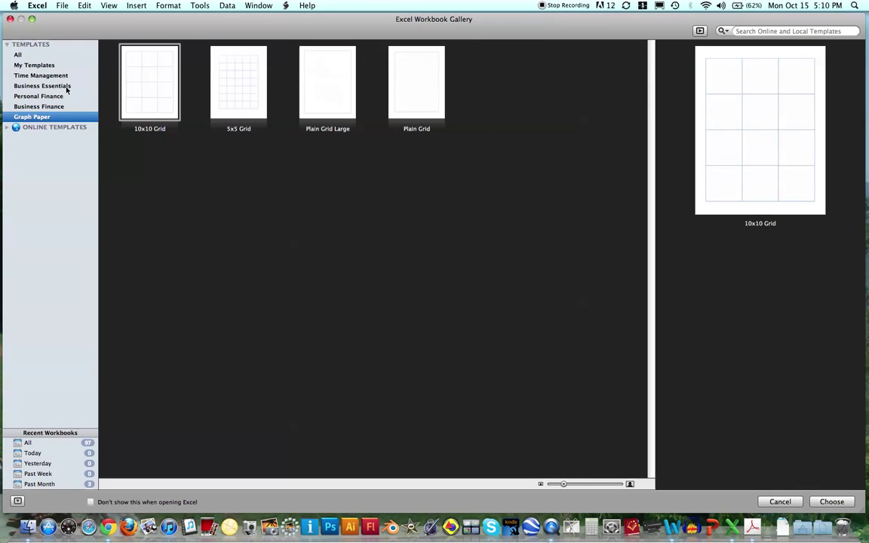
{"action": "left_click", "coordinate": [158, 99]}
{"action": "left_click", "coordinate": [239, 98]}
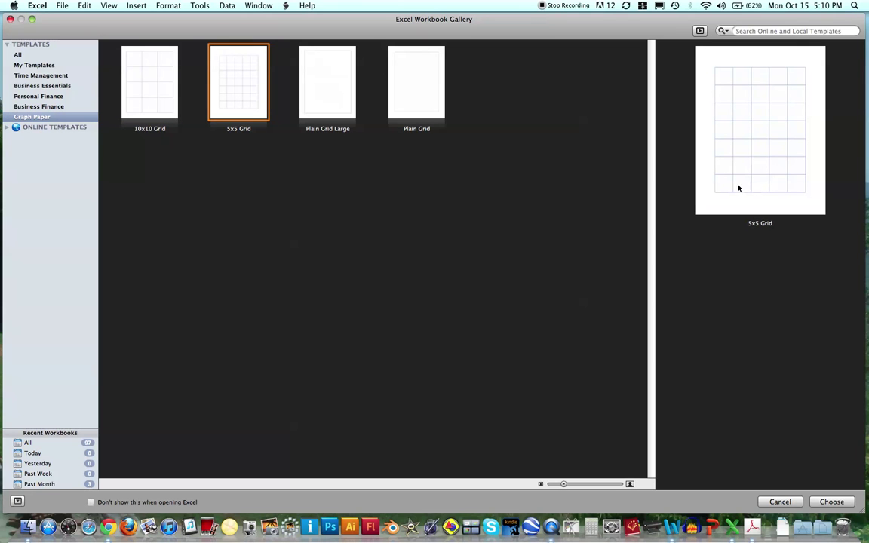
{"action": "left_click", "coordinate": [331, 98]}
{"action": "left_click", "coordinate": [420, 111]}
{"action": "left_click", "coordinate": [330, 99]}
{"action": "left_click", "coordinate": [240, 96]}
{"action": "left_click", "coordinate": [150, 97]}
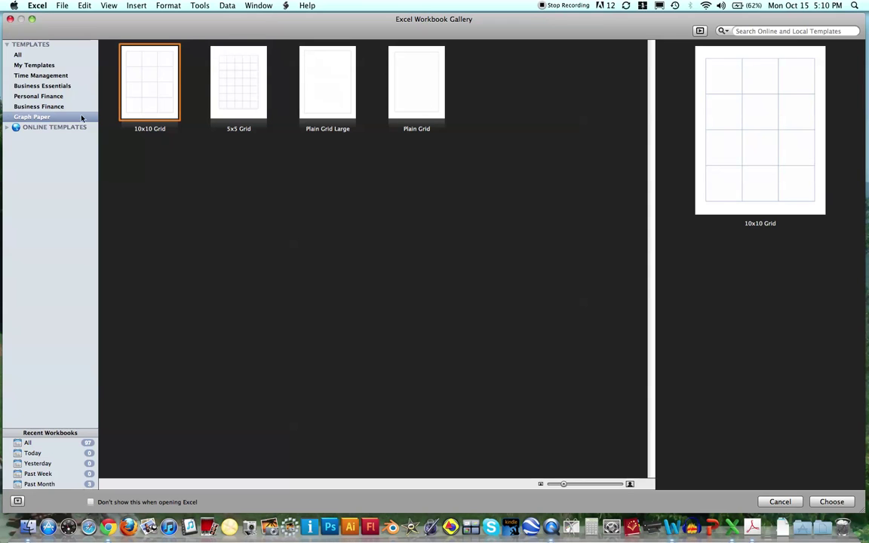
Step: Browse online Agendas, Books, Budgets and Time sheets templates, then list all recent workbooks
{"action": "left_click", "coordinate": [8, 128]}
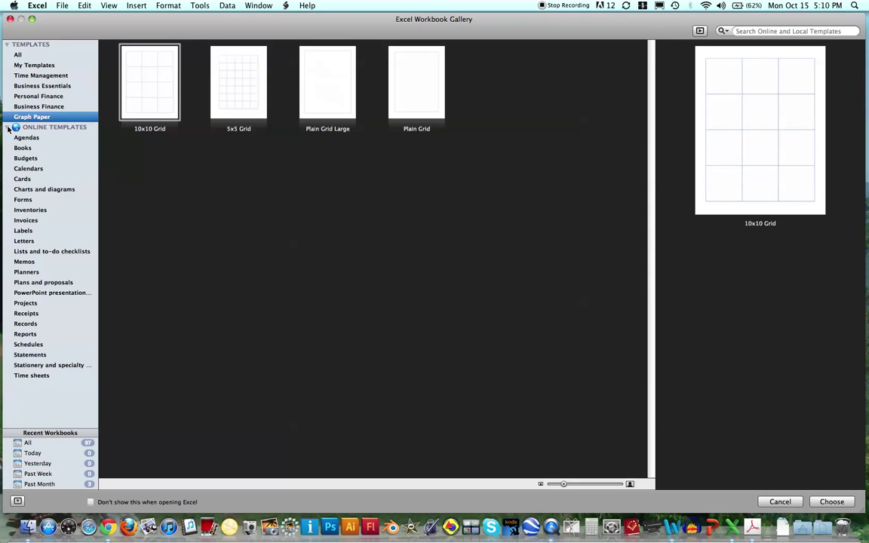
{"action": "left_click", "coordinate": [22, 137]}
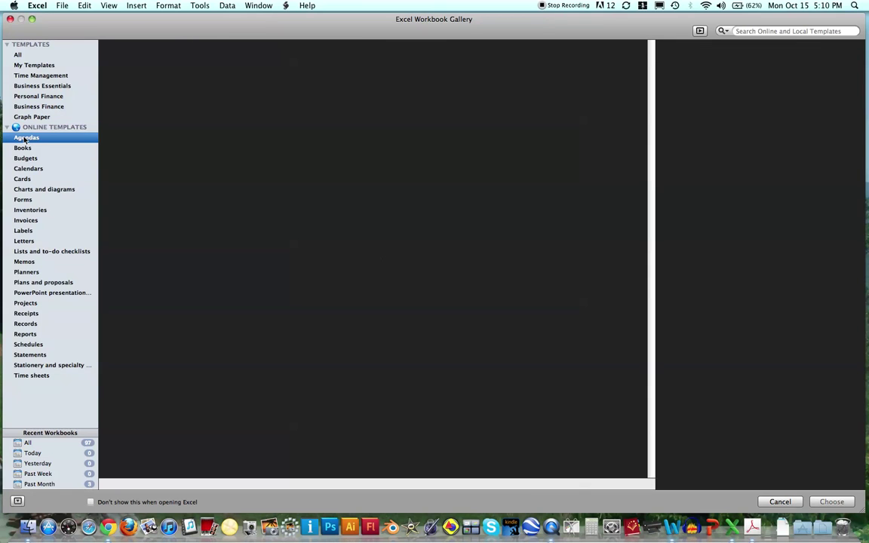
{"action": "left_click", "coordinate": [25, 148]}
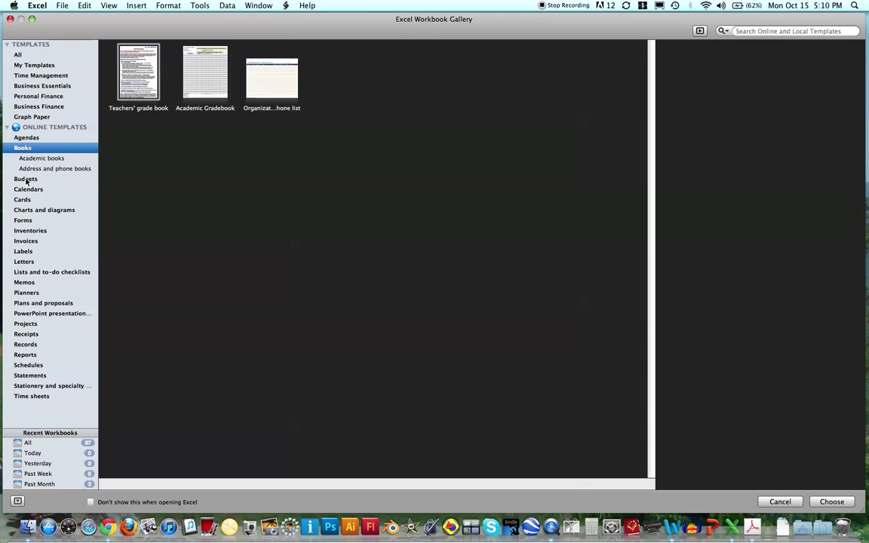
{"action": "left_click", "coordinate": [26, 180]}
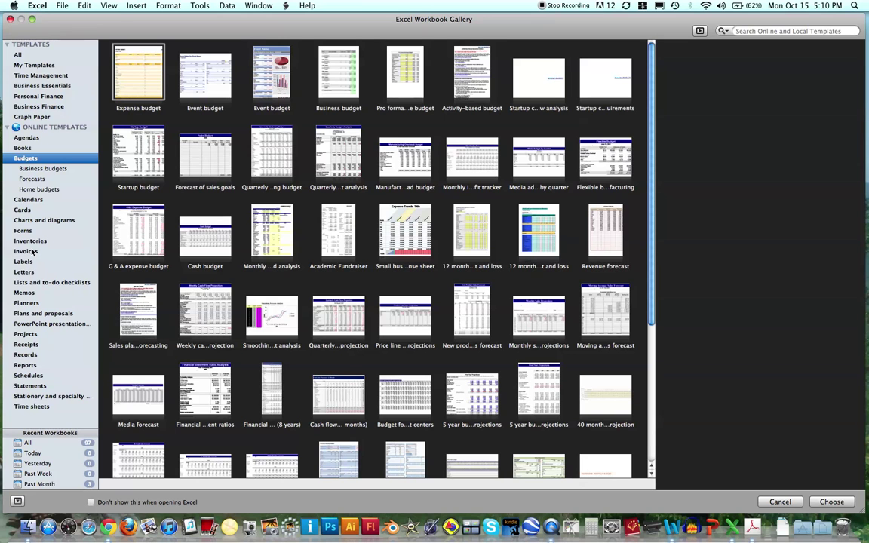
{"action": "left_click", "coordinate": [31, 407]}
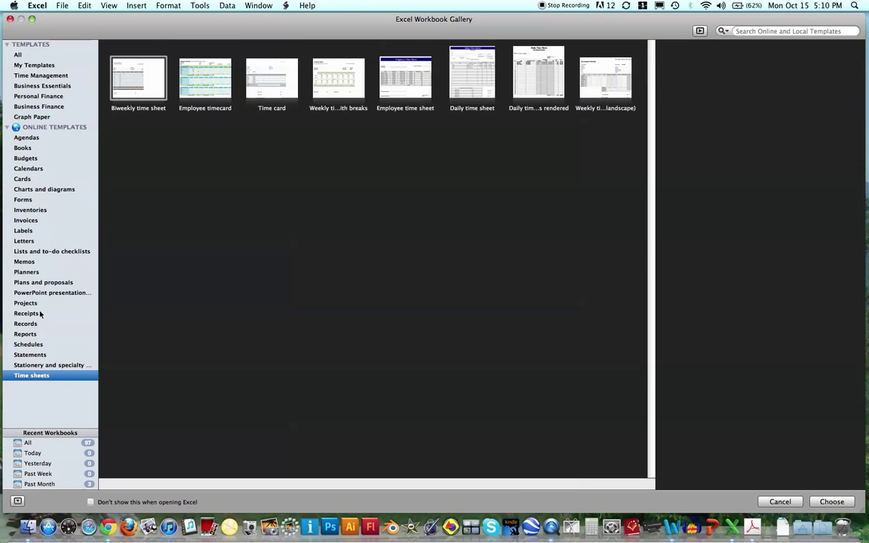
{"action": "left_click", "coordinate": [8, 130]}
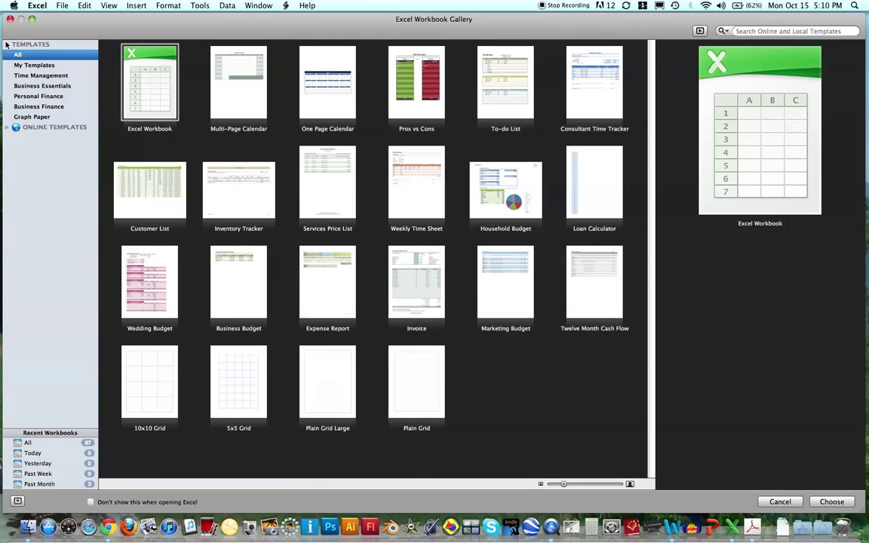
{"action": "left_click", "coordinate": [6, 44]}
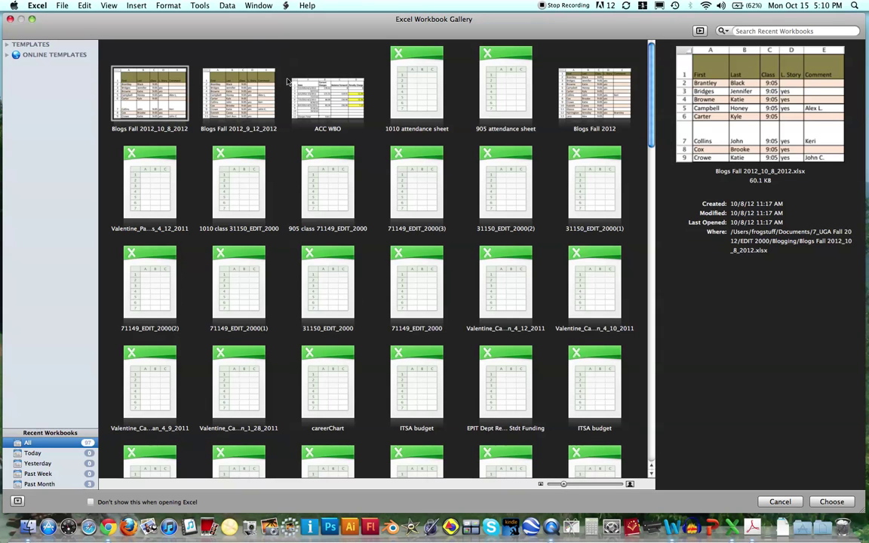
Step: Create a new blank workbook, Workbook1, and widen its window
{"action": "left_click", "coordinate": [63, 6]}
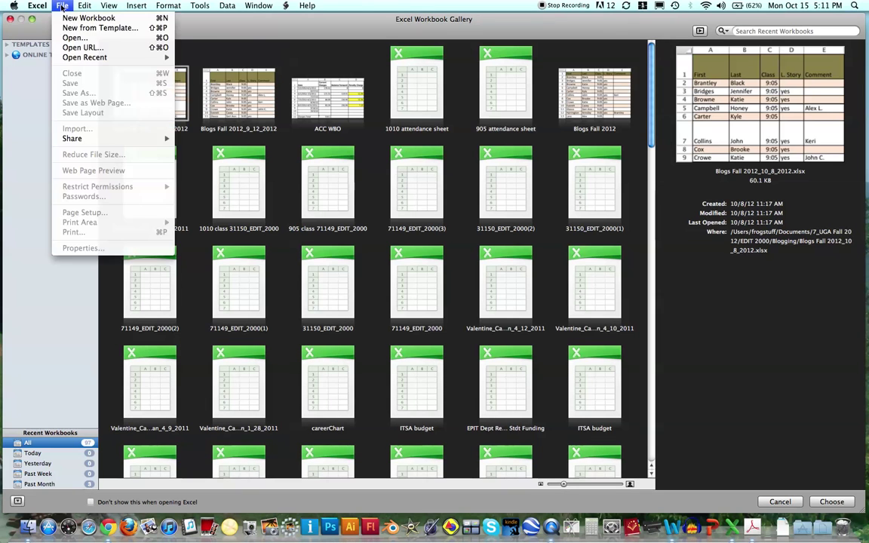
{"action": "left_click", "coordinate": [87, 18]}
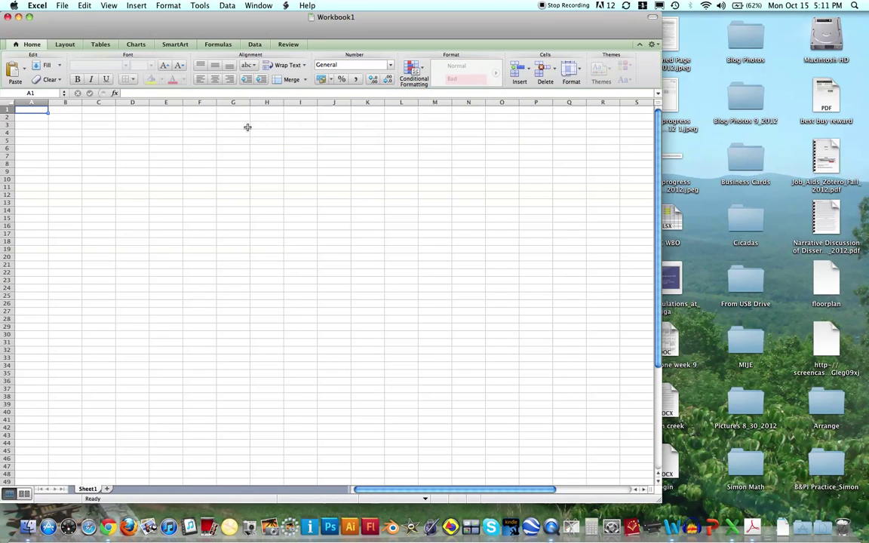
{"action": "left_click_drag", "start_coordinate": [658, 502], "coordinate": [849, 500]}
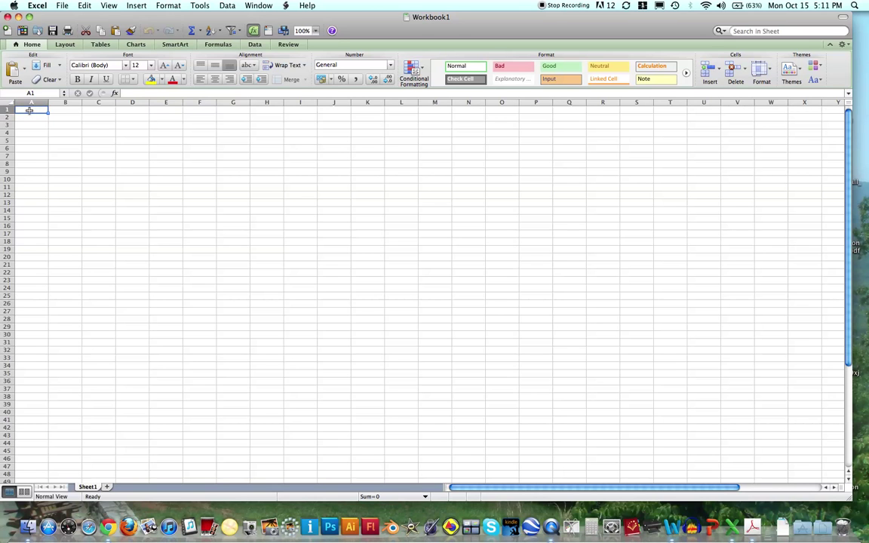
Step: Enter the headers Last Name in A1 and First Name in B1
{"action": "type", "text": "Last Name"}
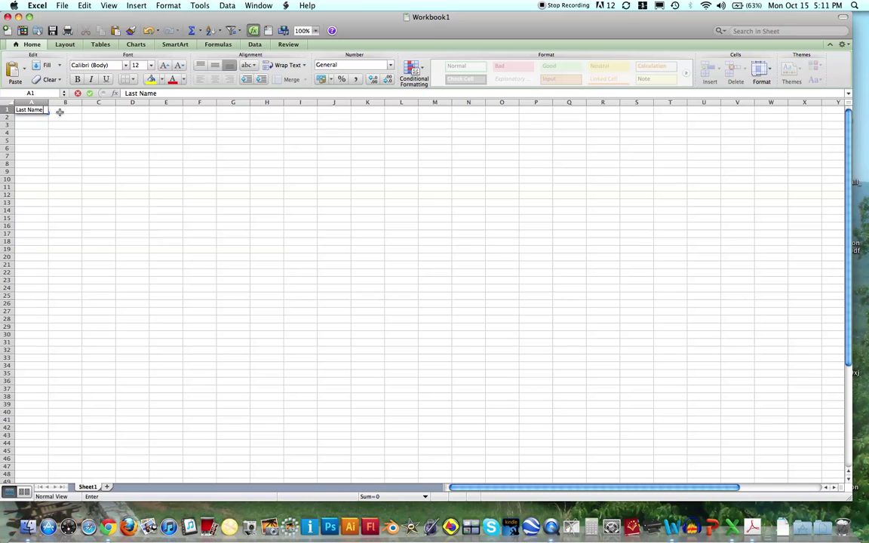
{"action": "left_click", "coordinate": [60, 112]}
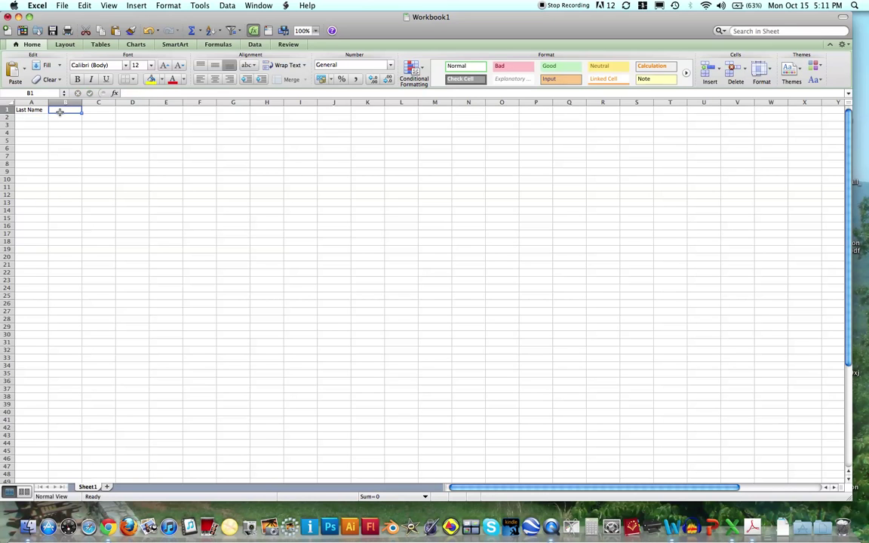
{"action": "type", "text": "First Name"}
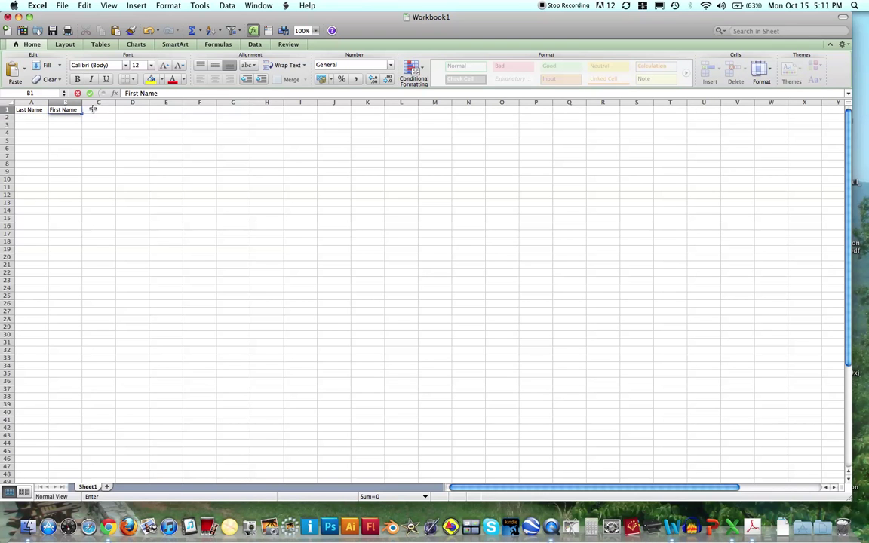
{"action": "left_click", "coordinate": [94, 110]}
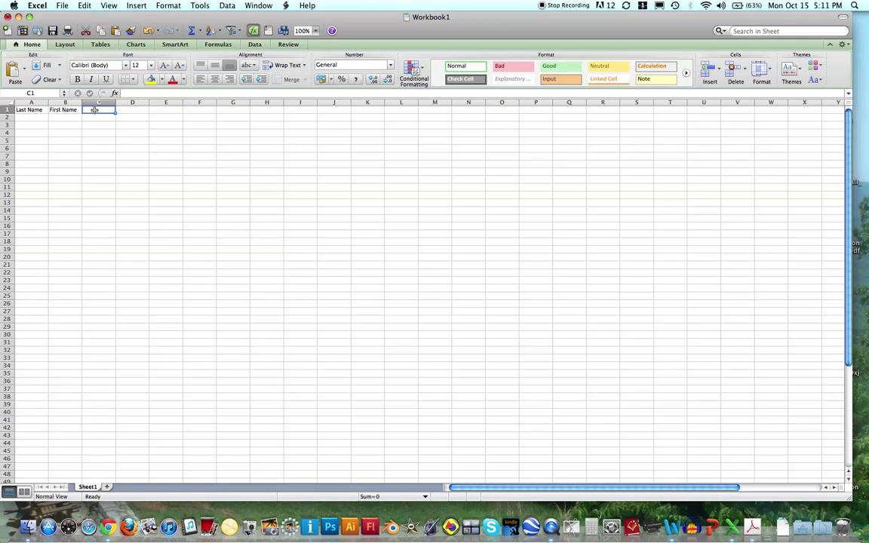
Step: Enter the headers Hobbies in C1 and Parent Phone Number in D1
{"action": "type", "text": "Hobbies"}
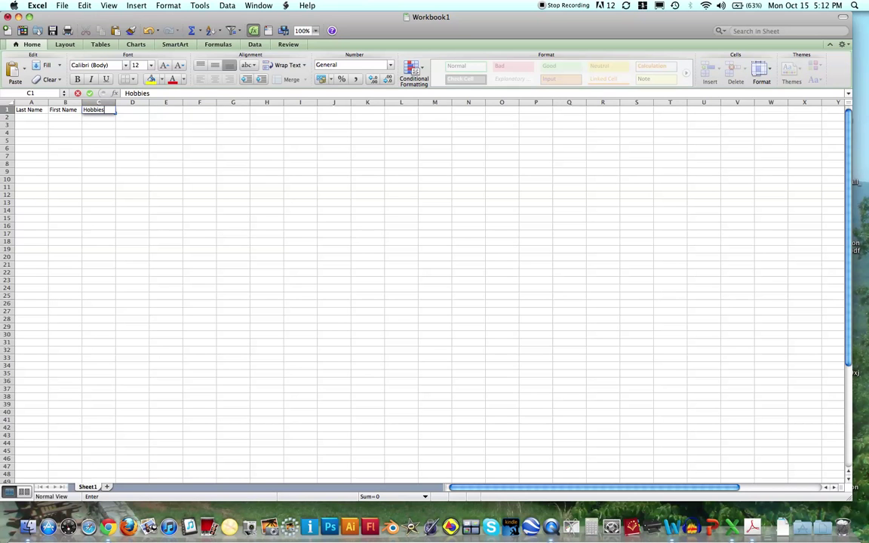
{"action": "key", "text": "Tab"}
{"action": "type", "text": "P"}
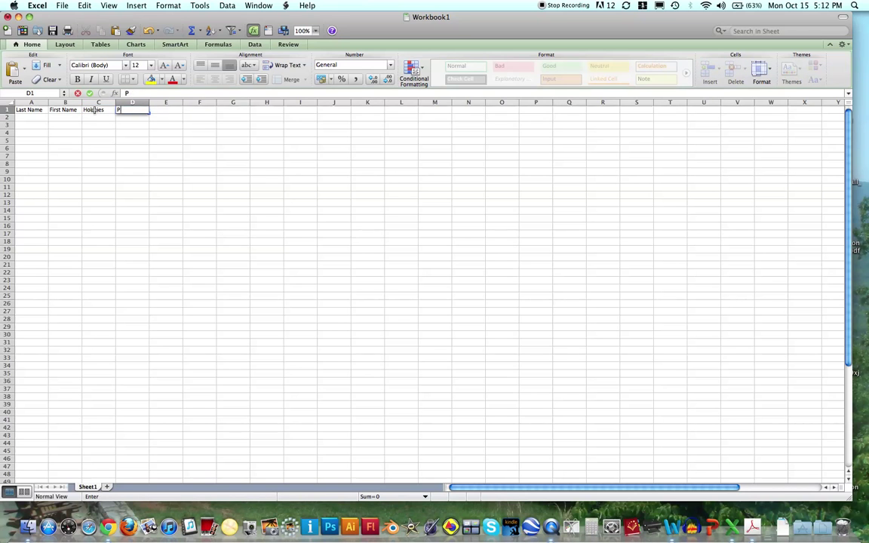
{"action": "type", "text": "erne"}
{"action": "type", "text": "on"}
{"action": "key", "text": "BackSpace"}
{"action": "key", "text": "BackSpace"}
{"action": "key", "text": "BackSpace"}
{"action": "key", "text": "BackSpace"}
{"action": "key", "text": "BackSpace"}
{"action": "key", "text": "BackSpace"}
{"action": "type", "text": "ent Phone Number"}
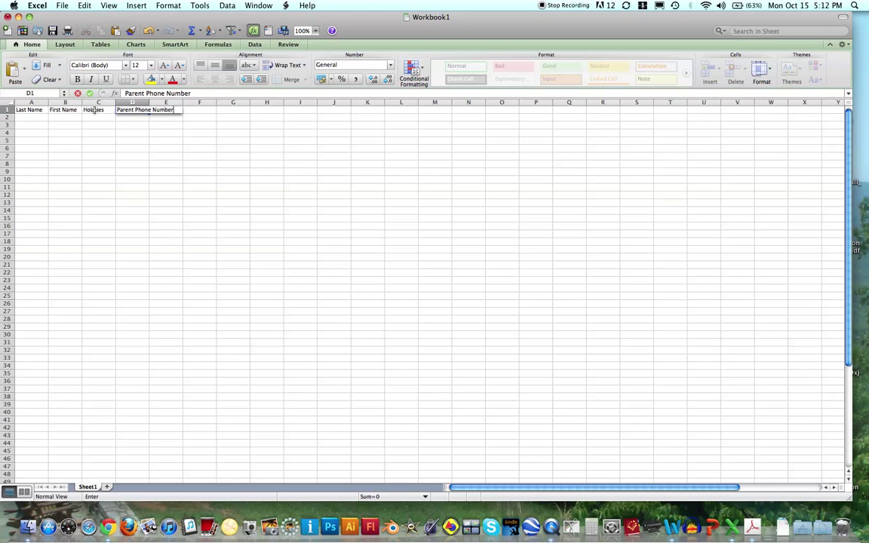
{"action": "key", "text": "Tab"}
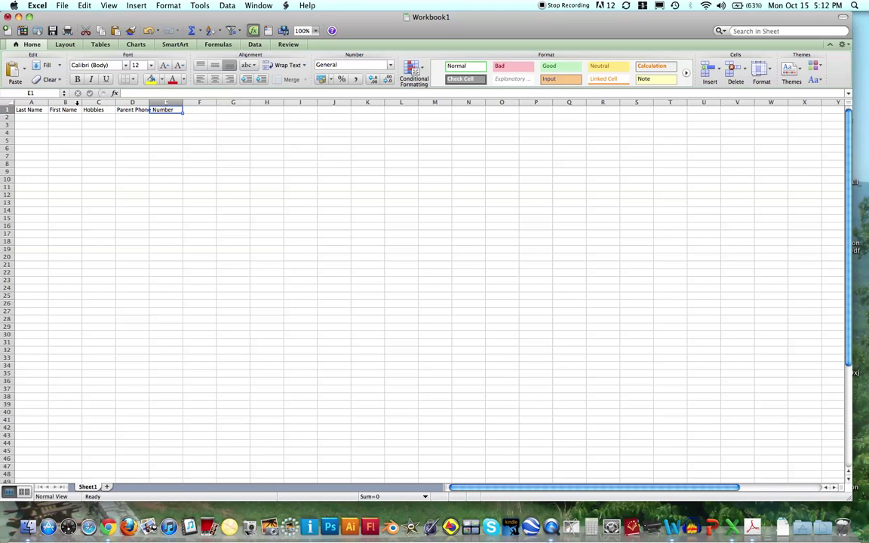
Step: Auto-fit columns A, B, C and D to their headers, then select cell D1
{"action": "double_click", "coordinate": [48, 103]}
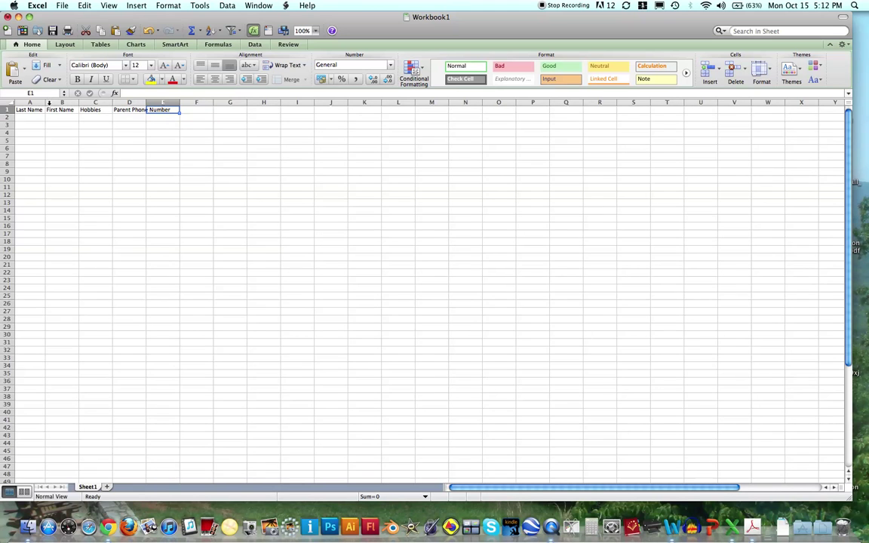
{"action": "double_click", "coordinate": [78, 103]}
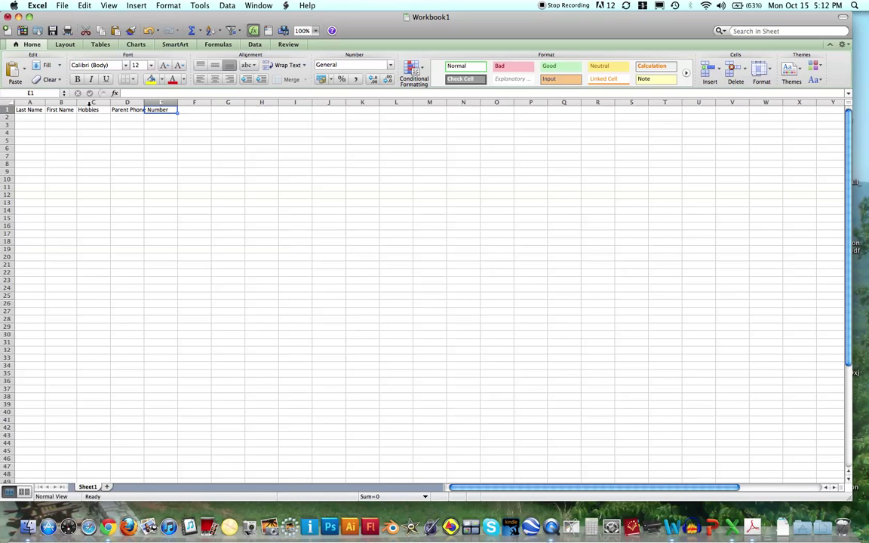
{"action": "double_click", "coordinate": [110, 102]}
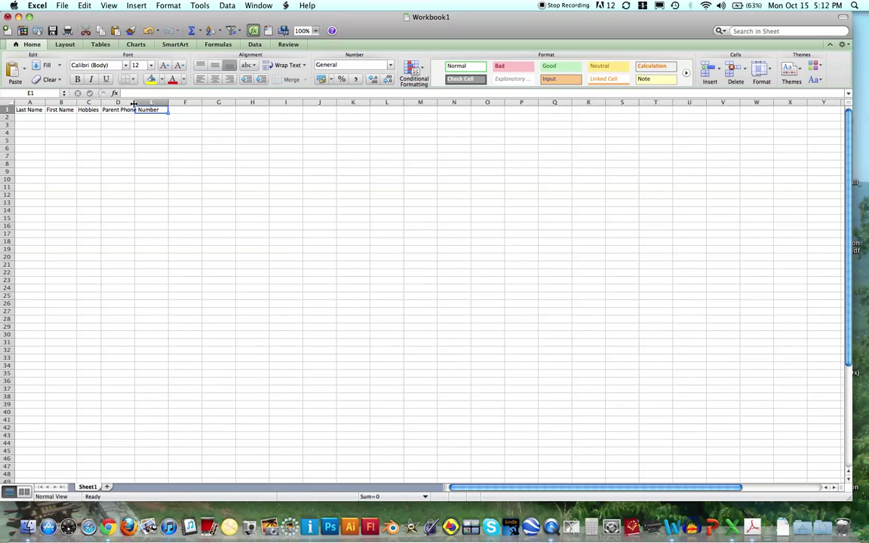
{"action": "double_click", "coordinate": [134, 102]}
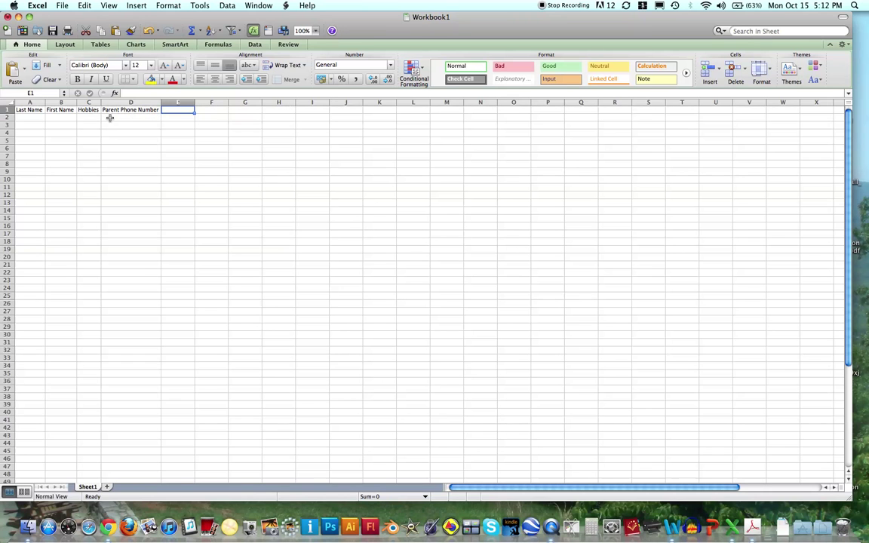
{"action": "left_click", "coordinate": [147, 110]}
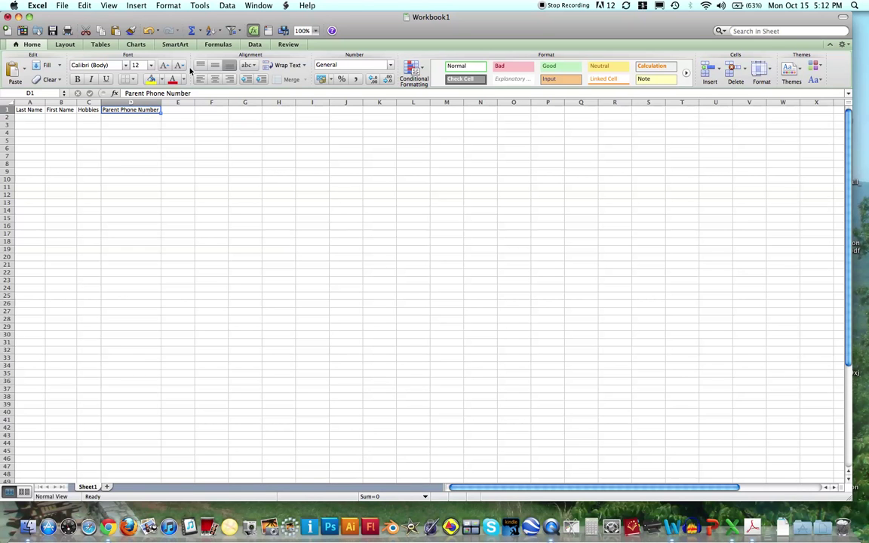
Step: Wrap the Parent Phone Number header text, narrow column D and widen column C slightly
{"action": "left_click", "coordinate": [305, 67]}
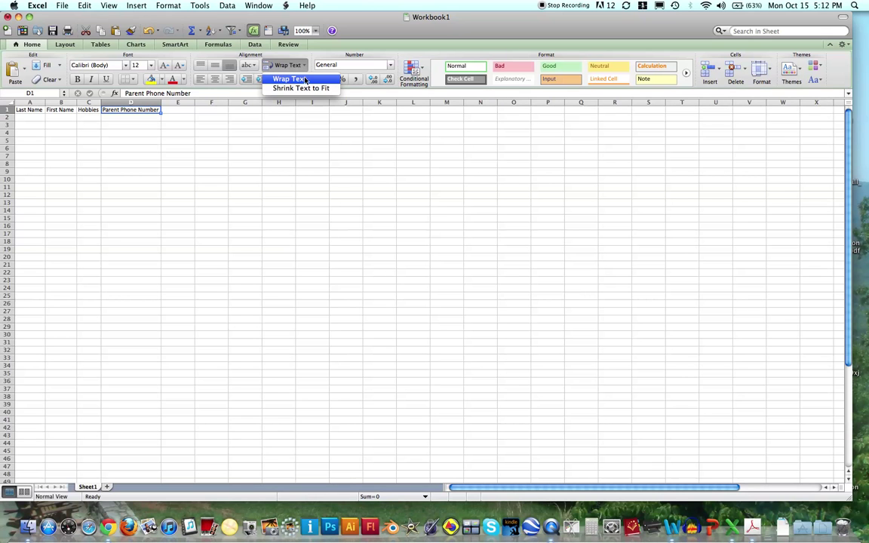
{"action": "left_click", "coordinate": [305, 80]}
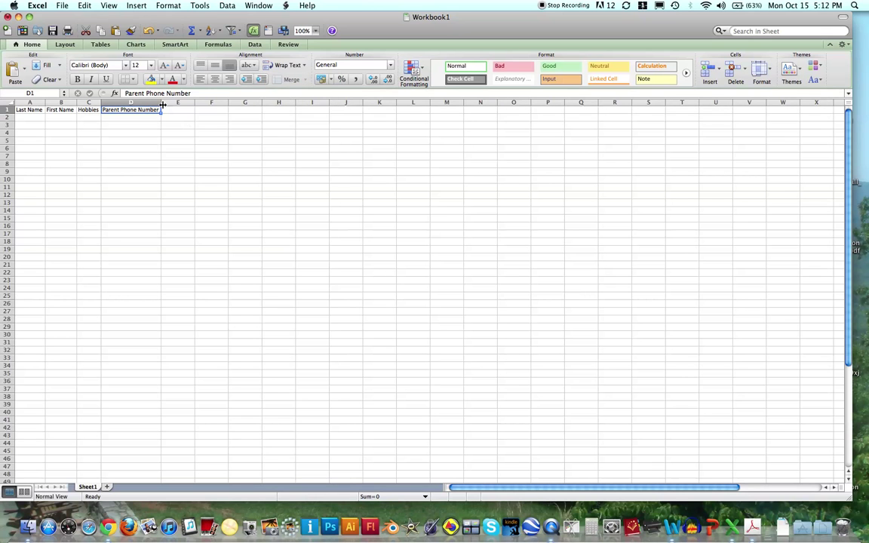
{"action": "left_click_drag", "start_coordinate": [161, 103], "coordinate": [139, 103]}
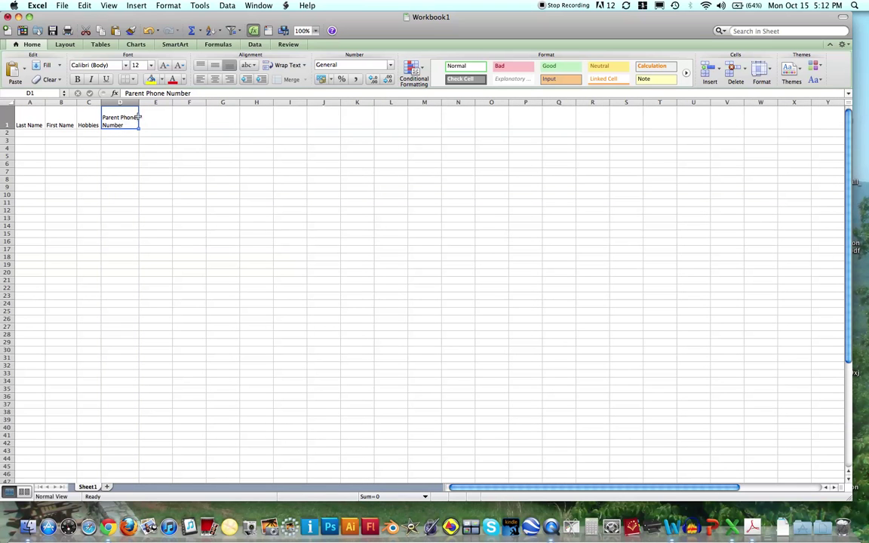
{"action": "left_click_drag", "start_coordinate": [101, 102], "coordinate": [133, 102]}
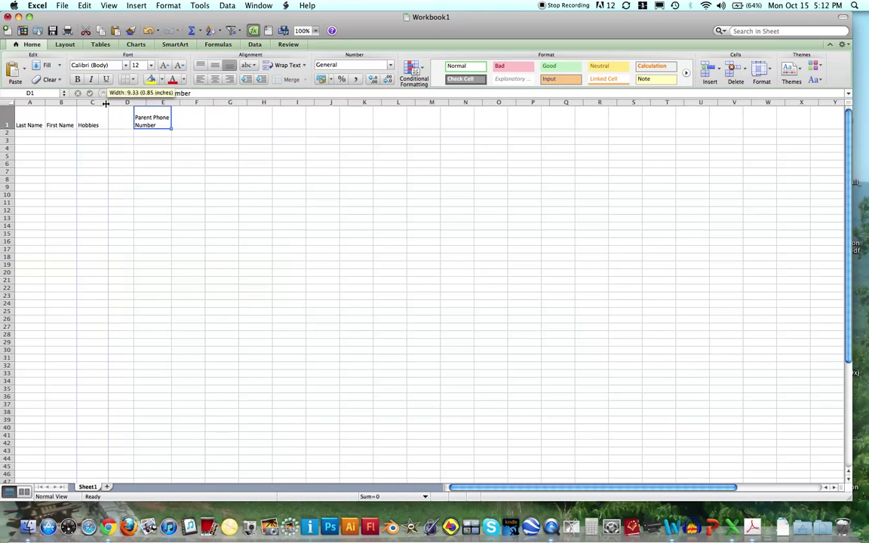
{"action": "left_click_drag", "start_coordinate": [104, 104], "coordinate": [102, 104]}
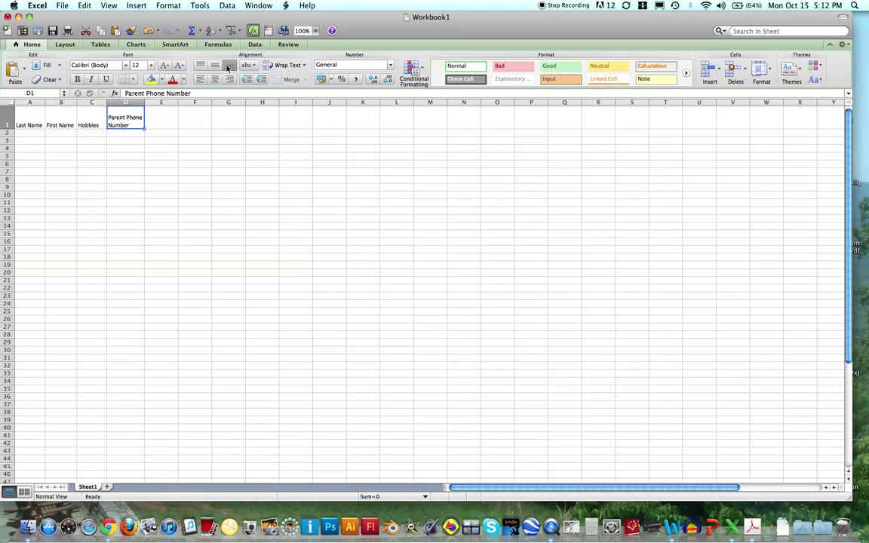
{"action": "left_click", "coordinate": [303, 66]}
{"action": "left_click", "coordinate": [302, 66]}
{"action": "left_click", "coordinate": [27, 152]}
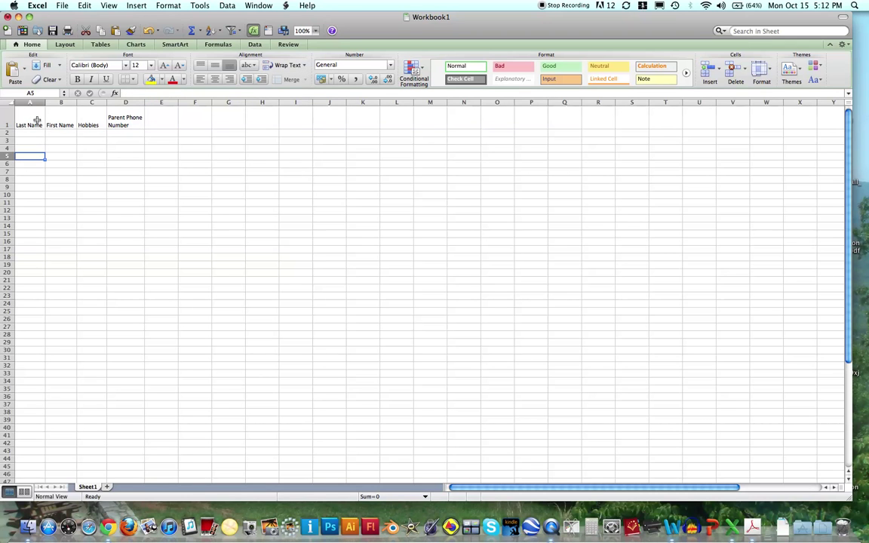
Step: Make the headers in A1:D1 bold
{"action": "left_click_drag", "start_coordinate": [36, 121], "coordinate": [125, 119]}
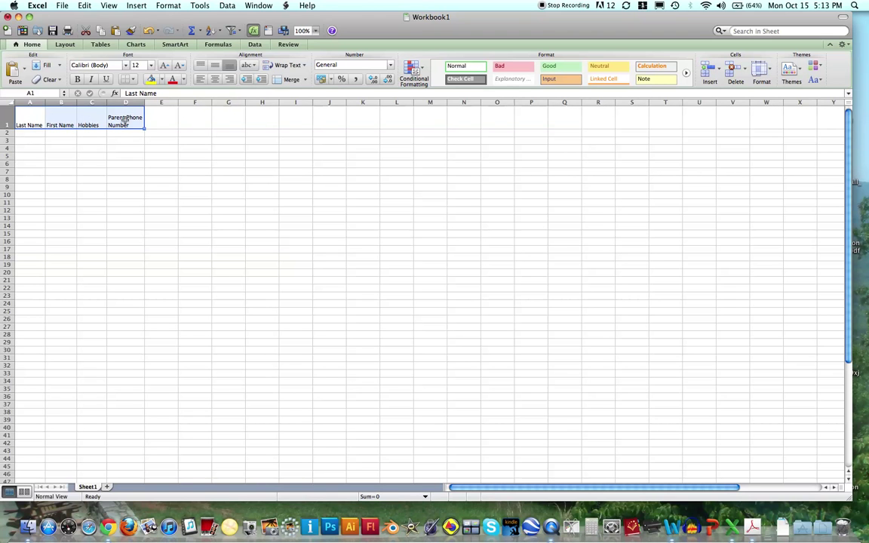
{"action": "left_click", "coordinate": [77, 79]}
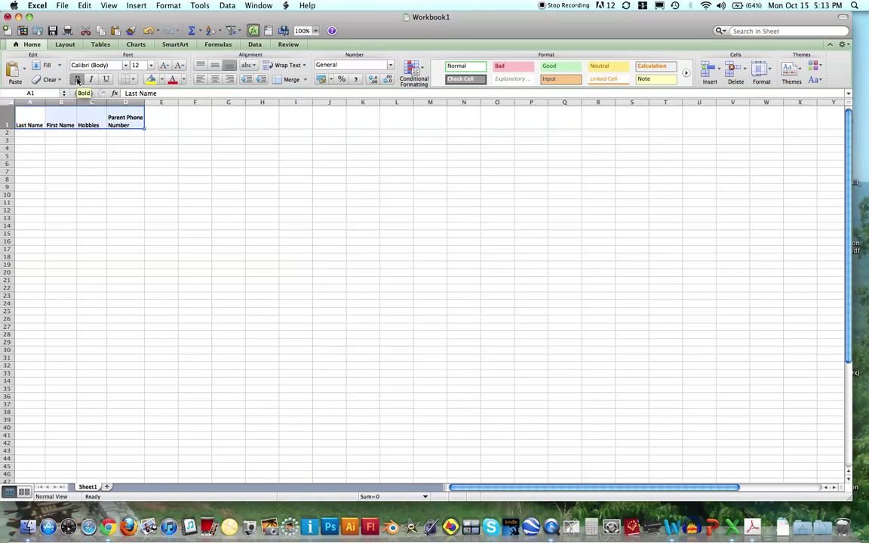
{"action": "left_click", "coordinate": [53, 140]}
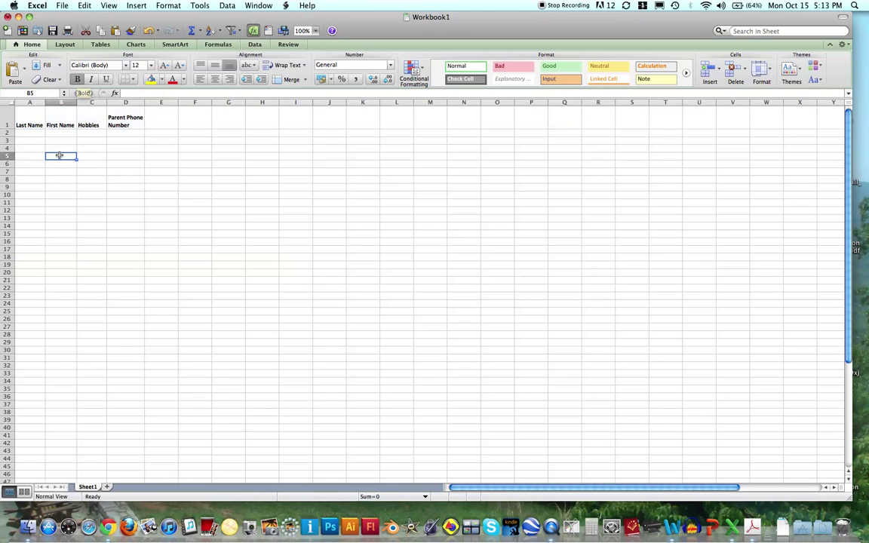
Step: Enter the sample student's last name, first name and the hobby Garden in A2:C2
{"action": "left_click", "coordinate": [28, 134]}
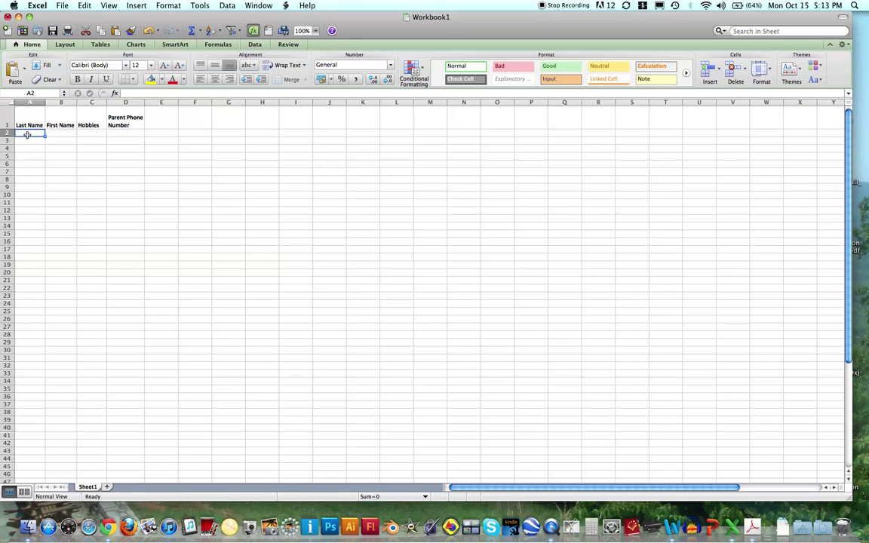
{"action": "key", "text": "Tab"}
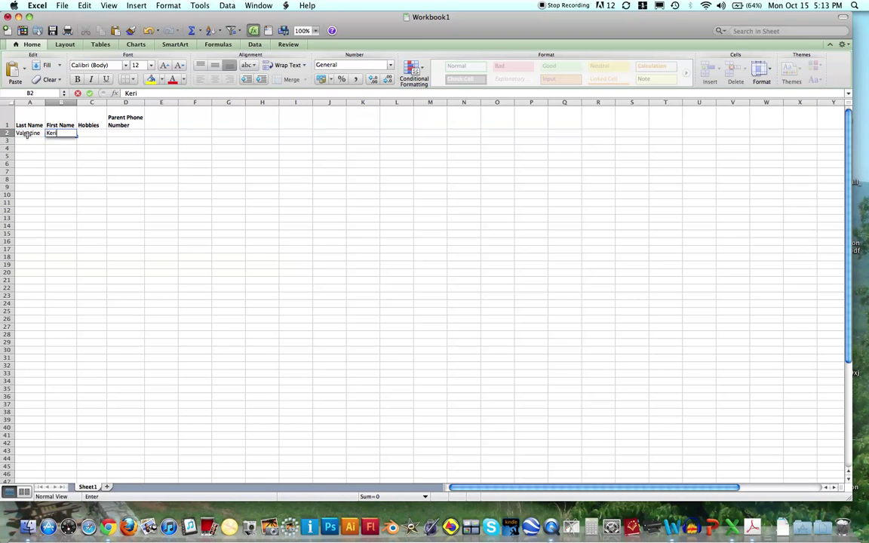
{"action": "key", "text": "Tab"}
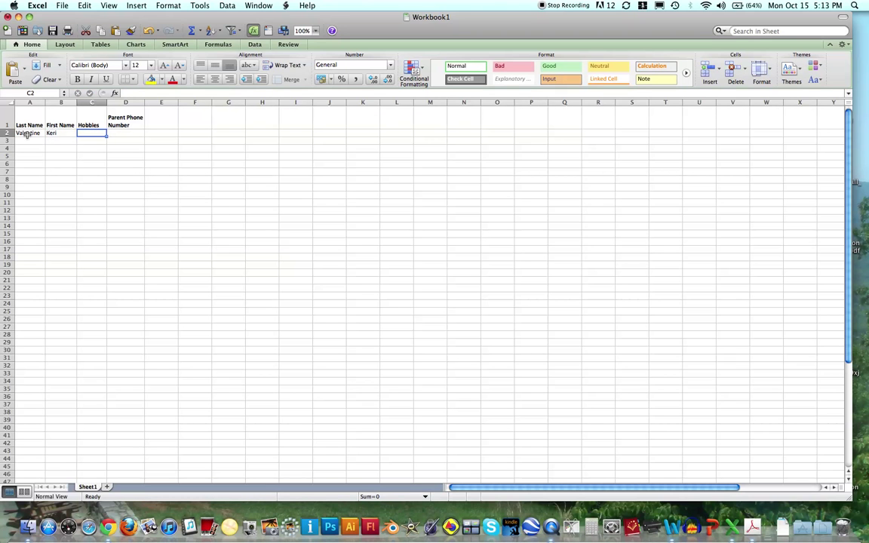
{"action": "type", "text": "Garden"}
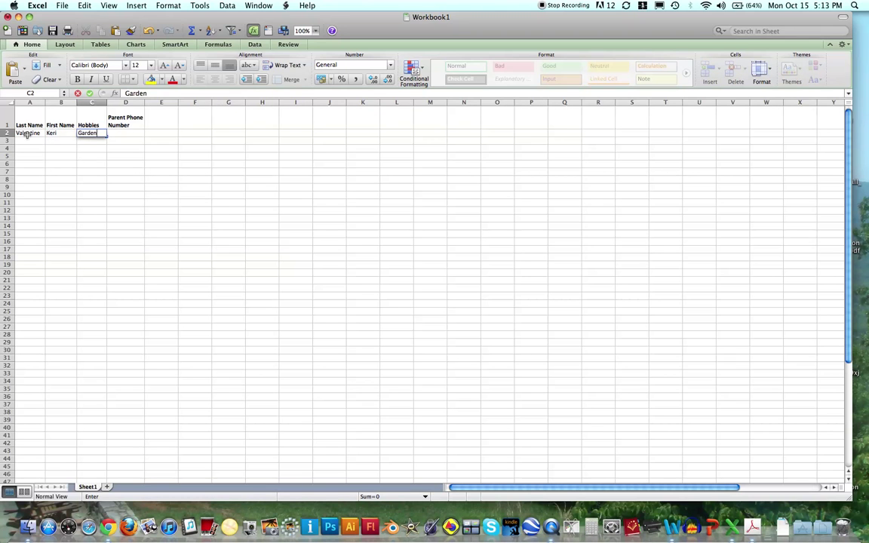
{"action": "key", "text": "Tab"}
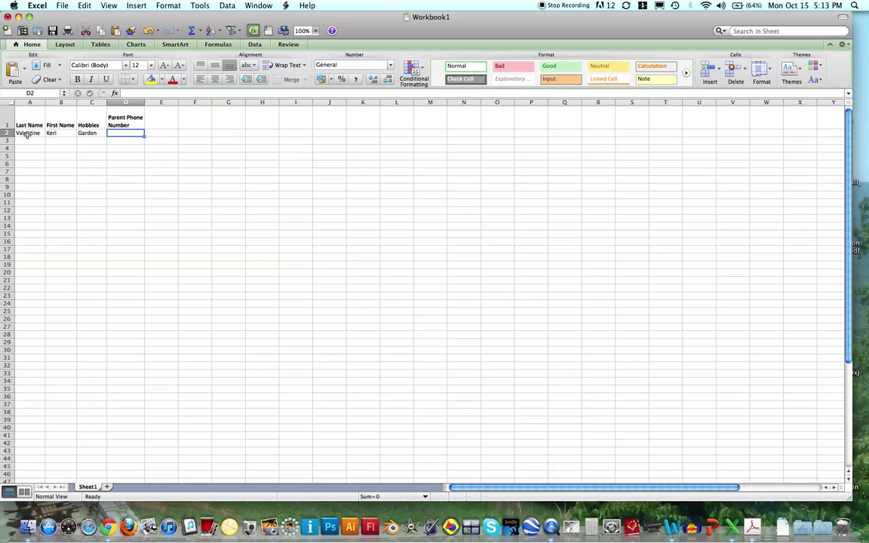
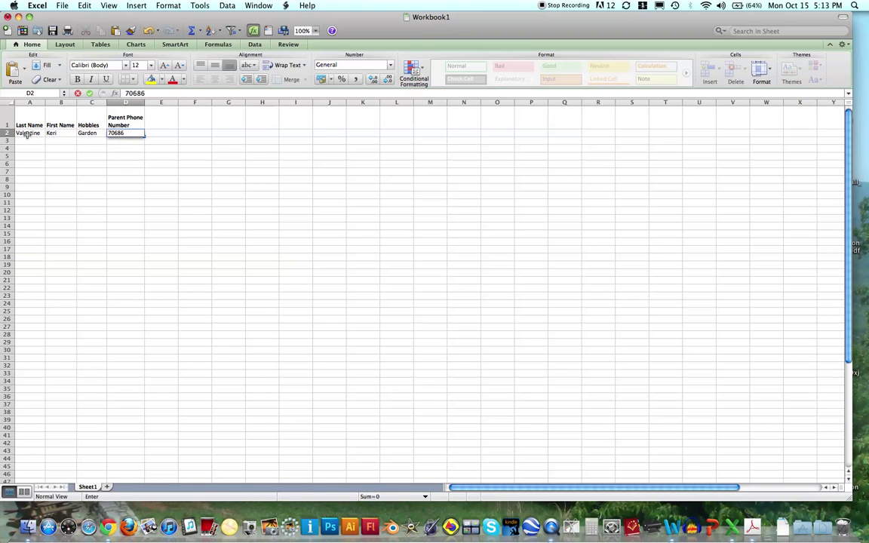
Step: Enter the parent phone number with hyphens in D2, then select header row A1:D1
{"action": "type", "text": "-"}
{"action": "left_click", "coordinate": [129, 133]}
{"action": "type", "text": "-"}
{"action": "left_click", "coordinate": [151, 162]}
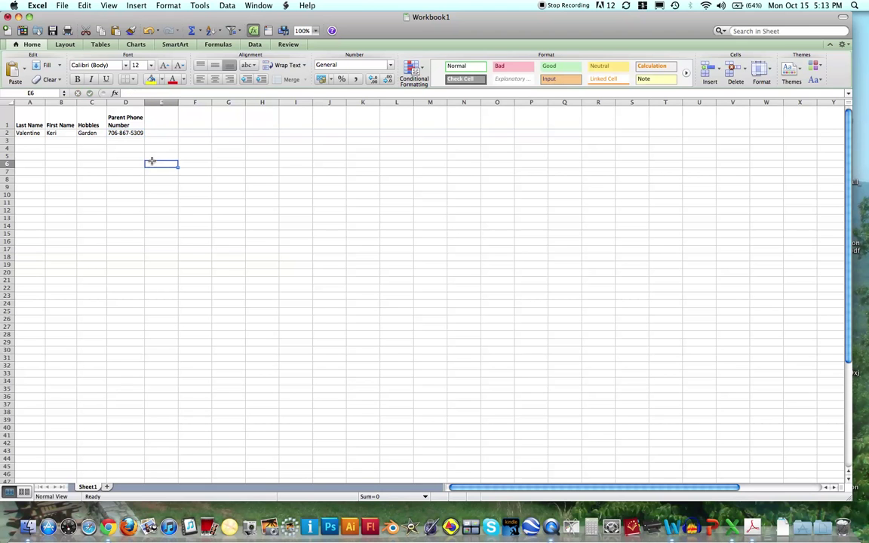
{"action": "left_click", "coordinate": [25, 142]}
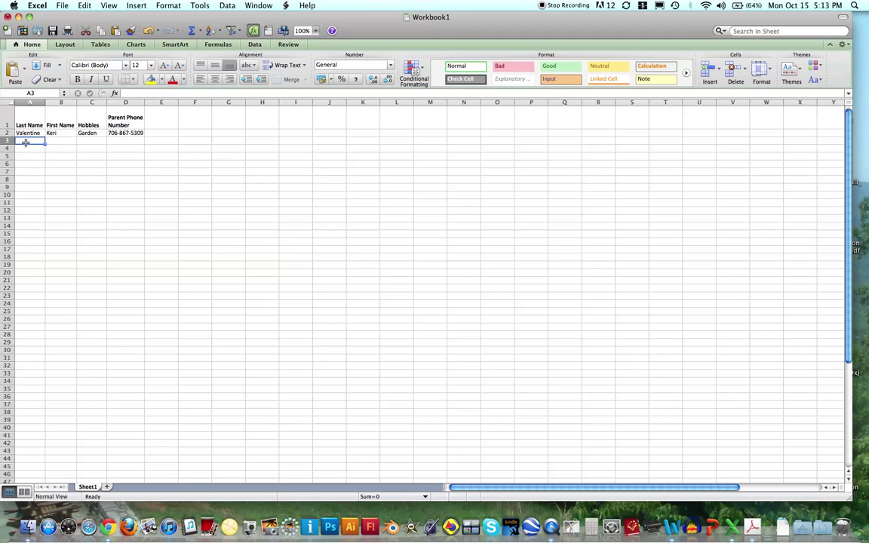
{"action": "left_click_drag", "start_coordinate": [26, 117], "coordinate": [120, 119]}
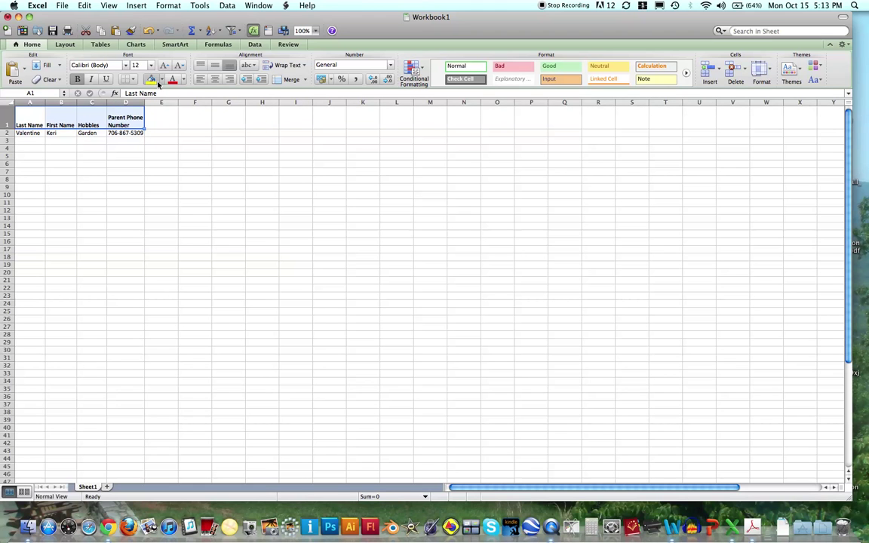
{"action": "left_click", "coordinate": [161, 80]}
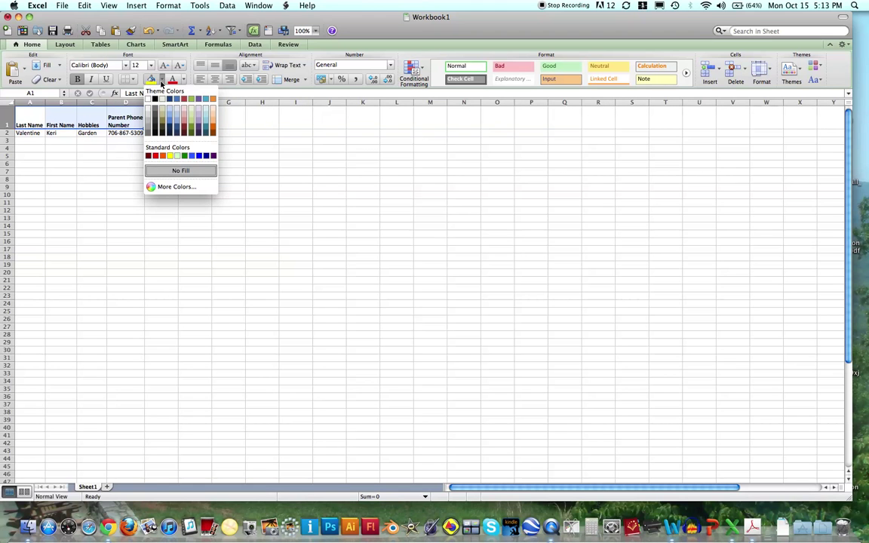
{"action": "left_click", "coordinate": [170, 110]}
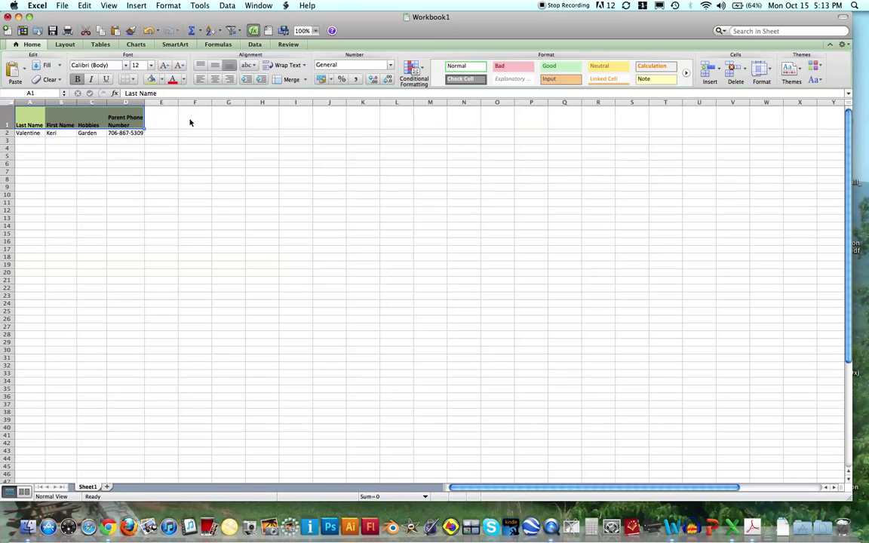
{"action": "left_click", "coordinate": [100, 174]}
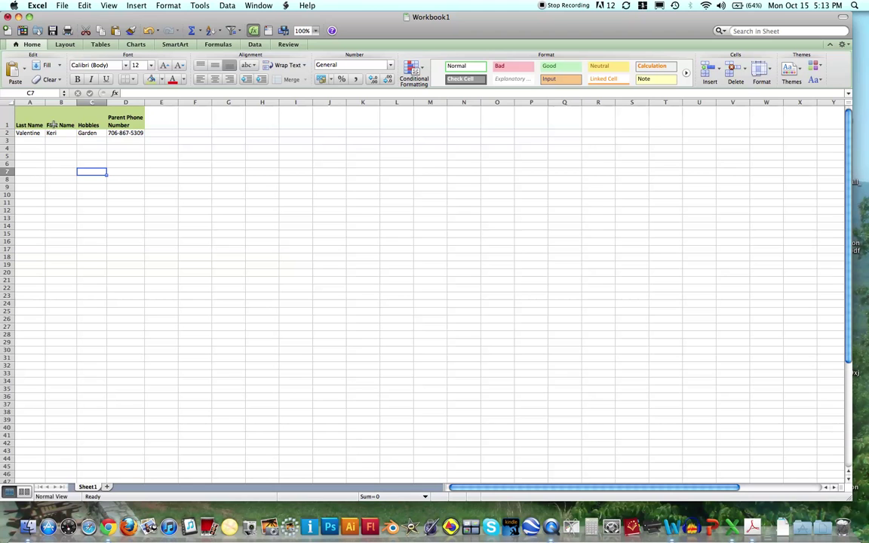
{"action": "left_click_drag", "start_coordinate": [29, 110], "coordinate": [111, 122]}
{"action": "left_click", "coordinate": [91, 163]}
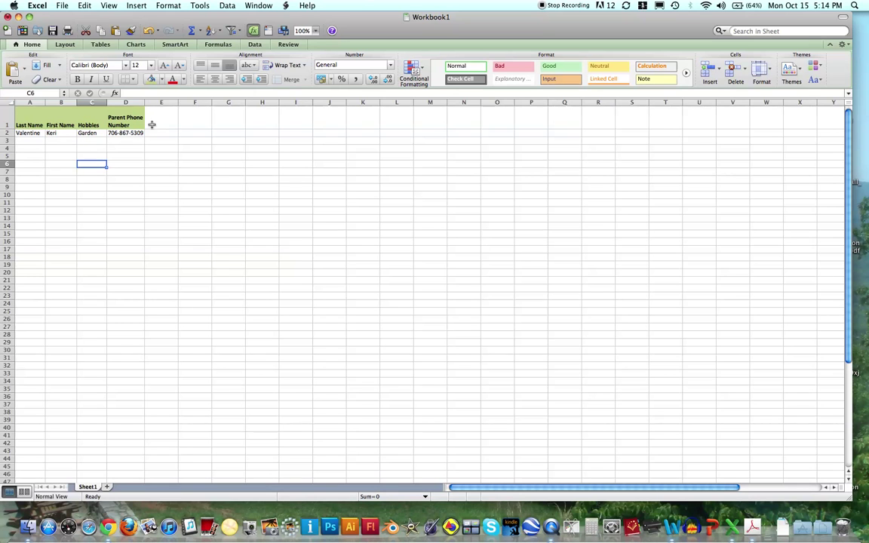
Step: Apply All Borders to A1:D2, framing the headers and sample row
{"action": "left_click_drag", "start_coordinate": [31, 113], "coordinate": [131, 132]}
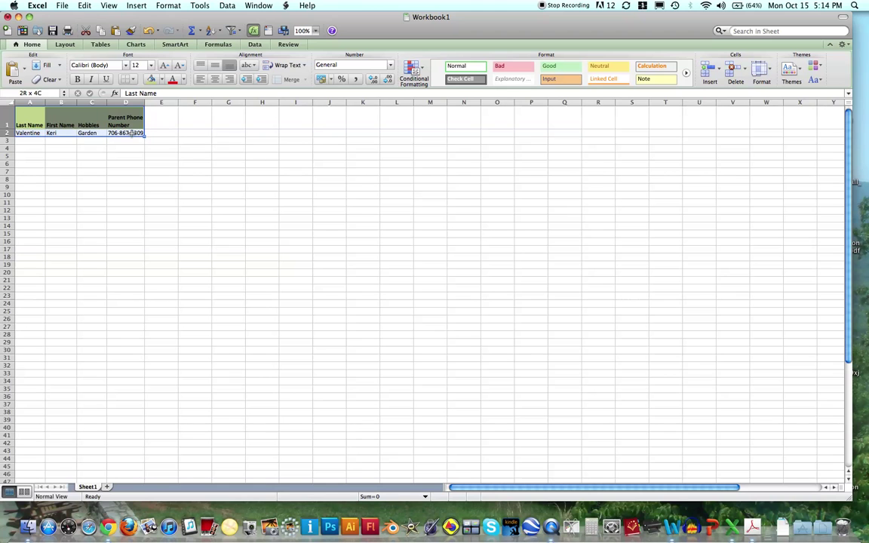
{"action": "left_click", "coordinate": [133, 80]}
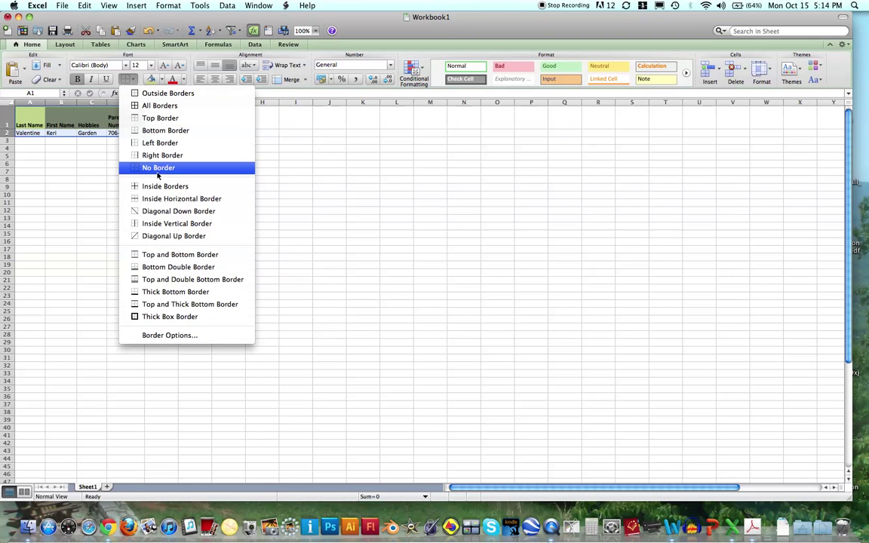
{"action": "left_click", "coordinate": [145, 105]}
{"action": "left_click", "coordinate": [131, 148]}
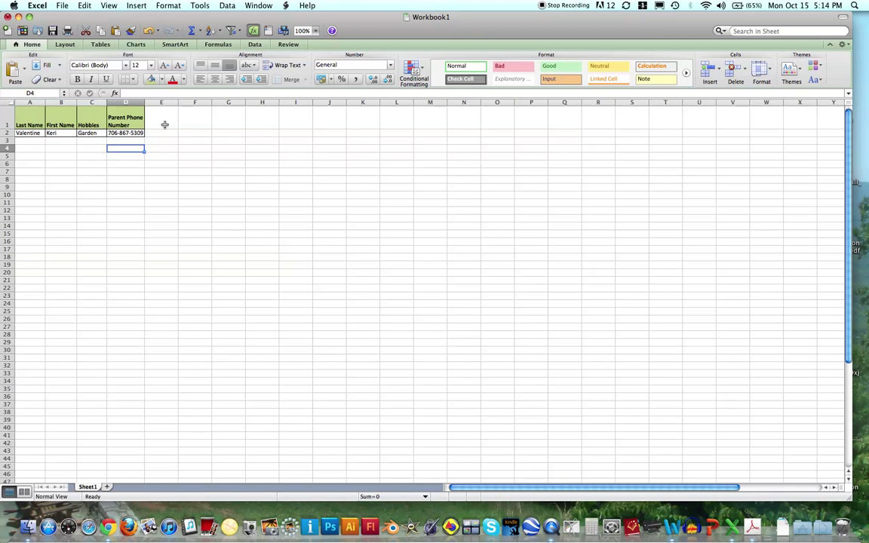
Step: Enter placeholder headers a through k across cells E1:O1
{"action": "left_click", "coordinate": [165, 124]}
{"action": "type", "text": "a"}
{"action": "key", "text": "Tab"}
{"action": "type", "text": "b"}
{"action": "key", "text": "Tab"}
{"action": "type", "text": "c"}
{"action": "key", "text": "Tab"}
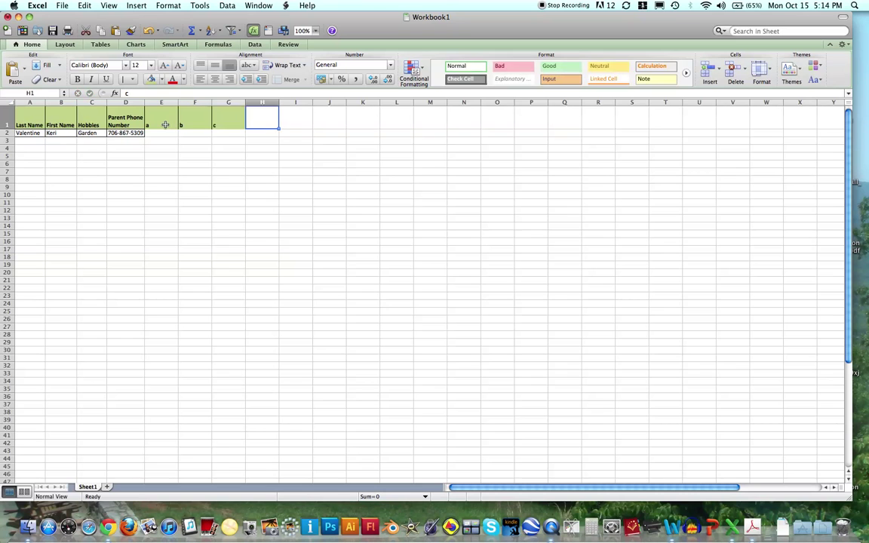
{"action": "type", "text": "d"}
{"action": "key", "text": "Tab"}
{"action": "type", "text": "e"}
{"action": "key", "text": "Tab"}
{"action": "type", "text": "f"}
{"action": "key", "text": "Tab"}
{"action": "type", "text": "g\th"}
{"action": "key", "text": "Tab"}
{"action": "type", "text": "i"}
{"action": "key", "text": "Tab"}
{"action": "type", "text": "j"}
{"action": "key", "text": "Tab"}
{"action": "type", "text": "k"}
{"action": "key", "text": "Tab"}
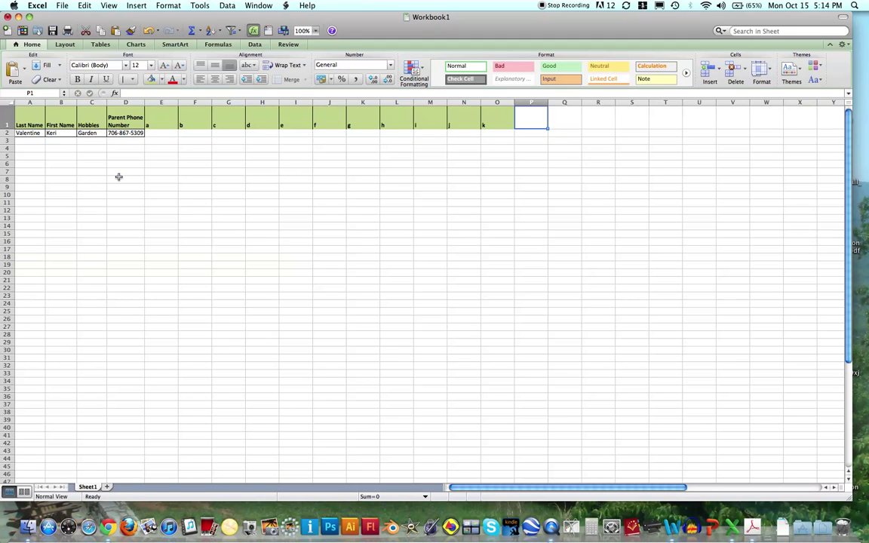
{"action": "left_click", "coordinate": [120, 179]}
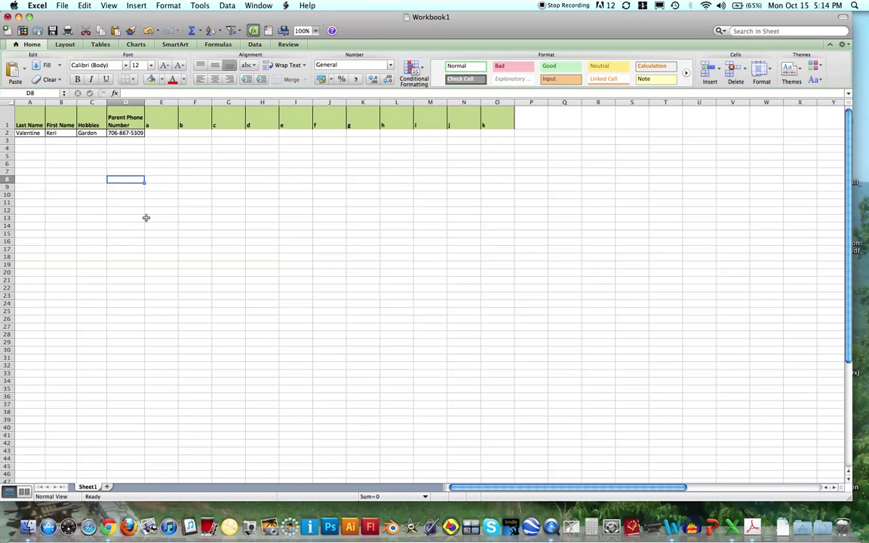
Step: Apply All Borders to every cell of A1:O2
{"action": "left_click_drag", "start_coordinate": [30, 125], "coordinate": [481, 132]}
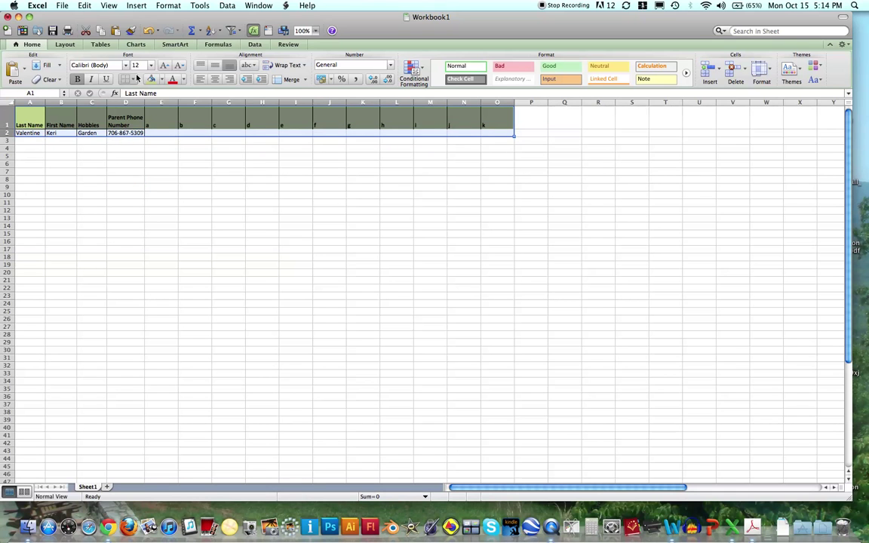
{"action": "left_click", "coordinate": [133, 79]}
{"action": "left_click", "coordinate": [157, 105]}
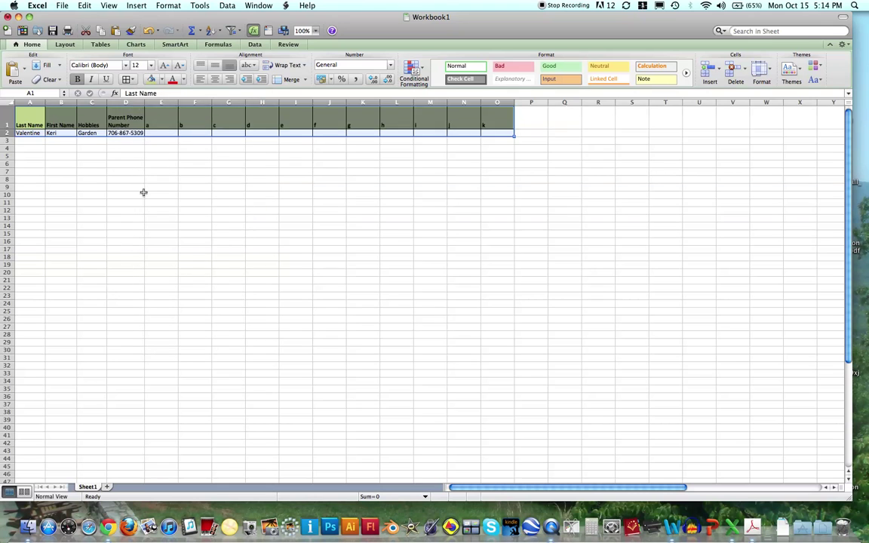
{"action": "left_click", "coordinate": [140, 195]}
{"action": "left_click", "coordinate": [61, 6]}
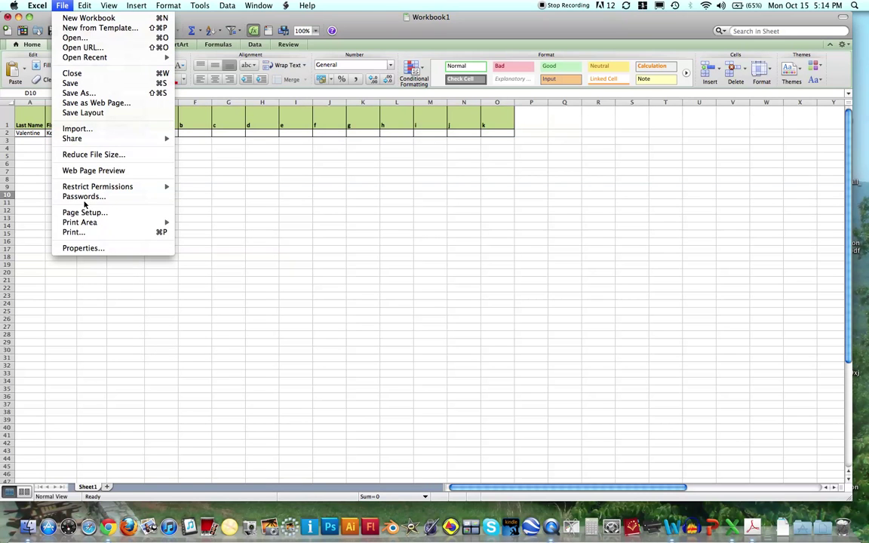
{"action": "left_click", "coordinate": [84, 233]}
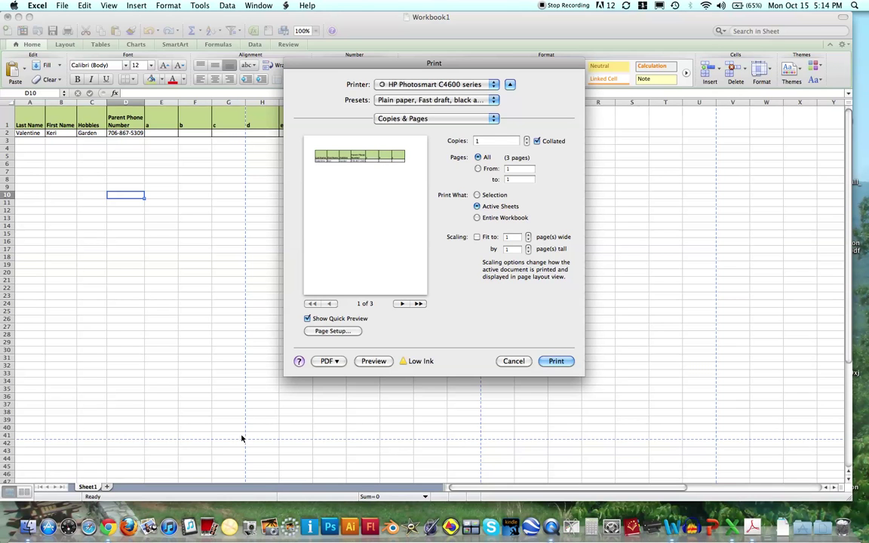
{"action": "left_click", "coordinate": [514, 360]}
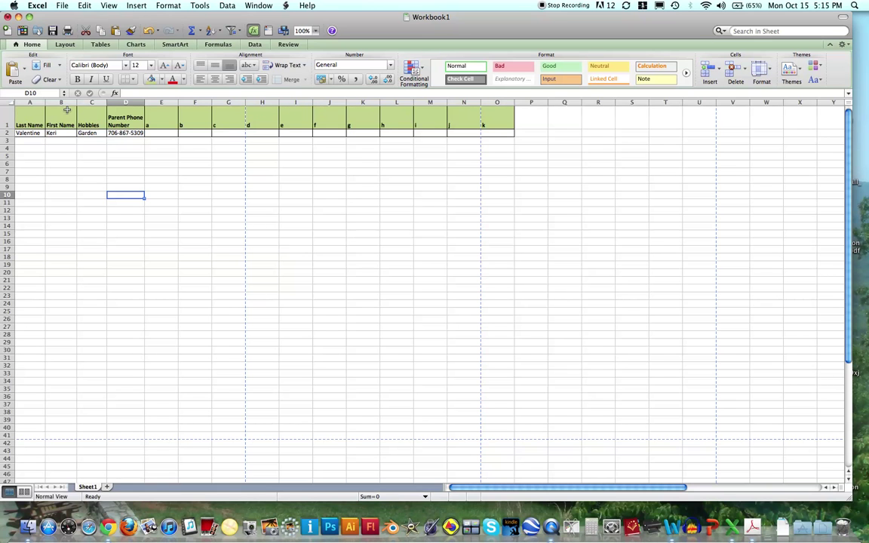
Step: Switch the page to landscape and narrow column E so the table fits
{"action": "left_click", "coordinate": [65, 46]}
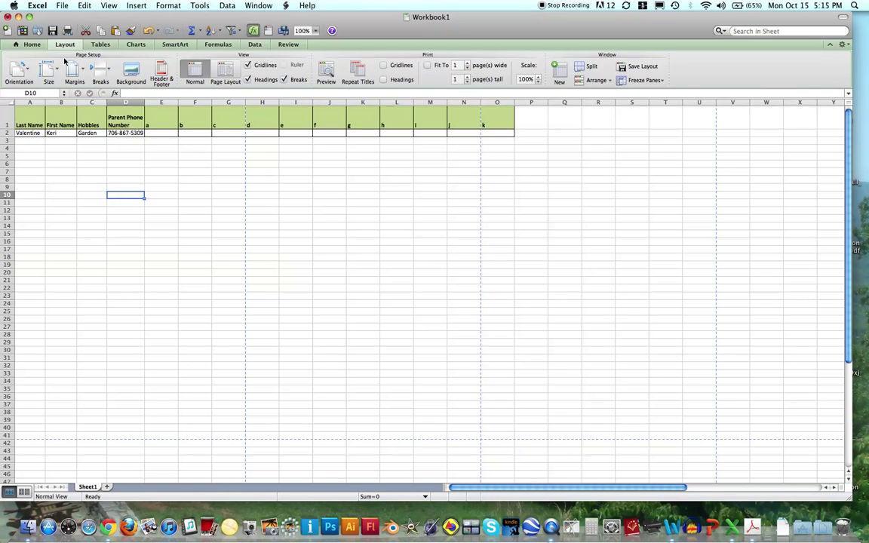
{"action": "left_click", "coordinate": [30, 71]}
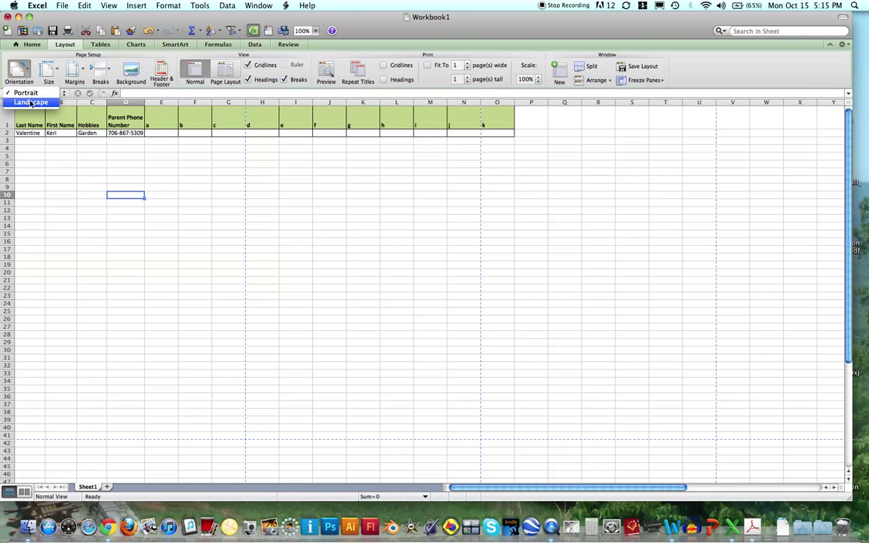
{"action": "left_click", "coordinate": [31, 104]}
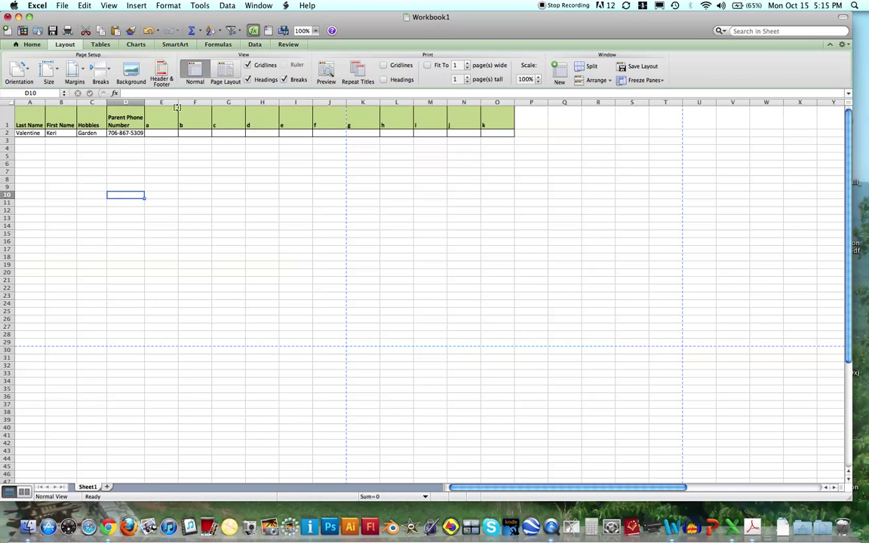
{"action": "left_click_drag", "start_coordinate": [177, 105], "coordinate": [330, 103]}
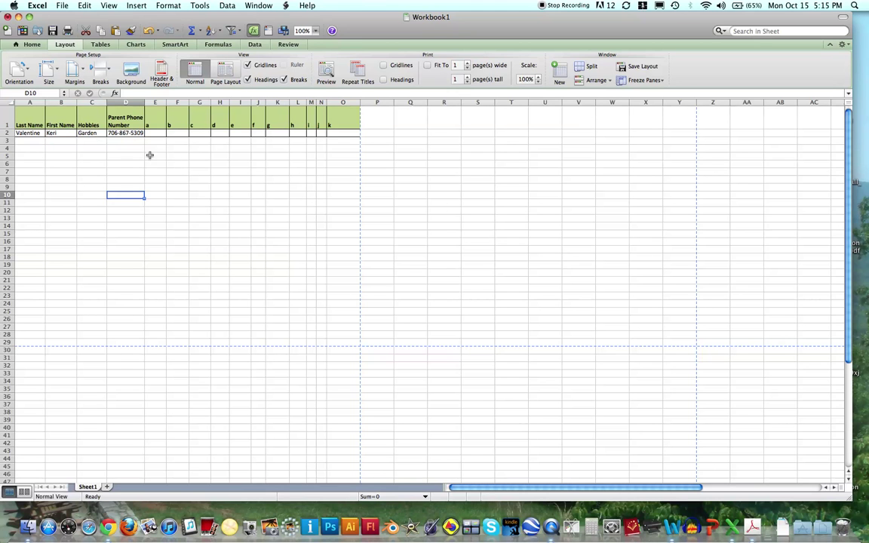
Step: Set A1:O29 as the print area and check the one-page print preview
{"action": "left_click_drag", "start_coordinate": [29, 114], "coordinate": [341, 343]}
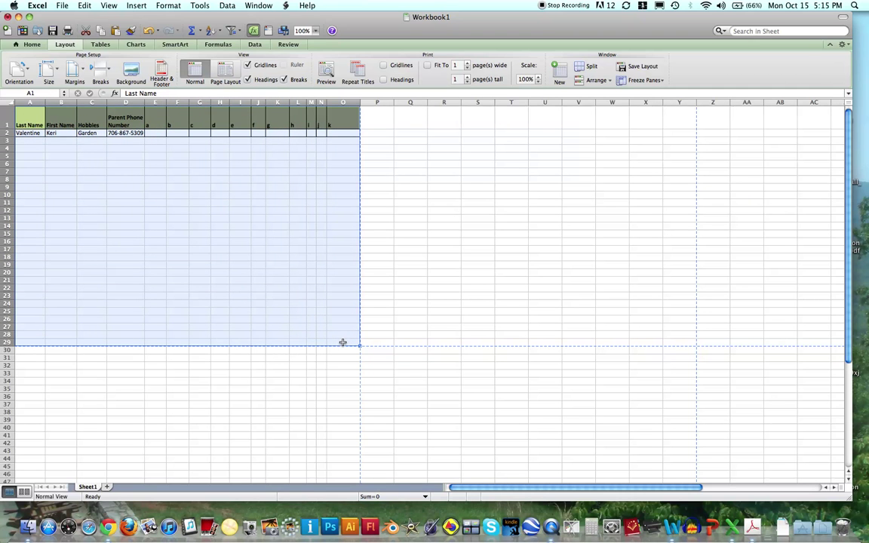
{"action": "left_click", "coordinate": [62, 6]}
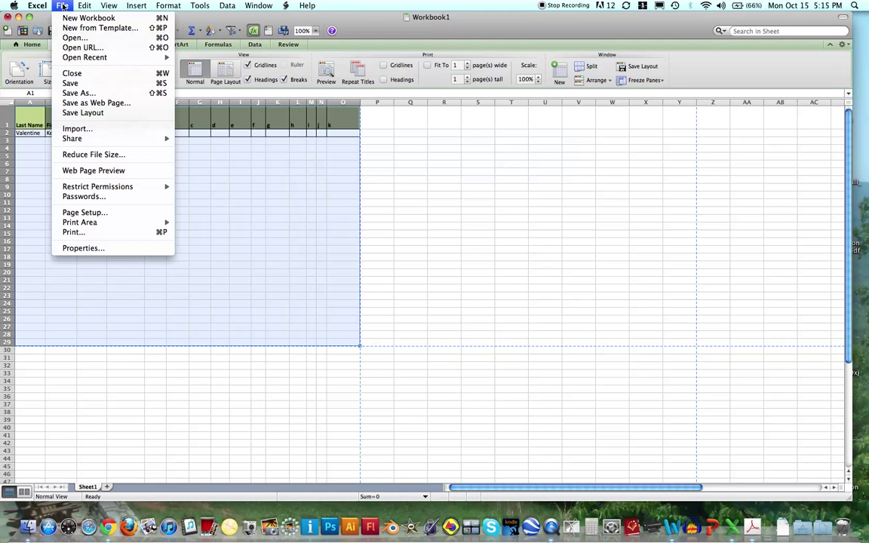
{"action": "mouse_move", "coordinate": [85, 226]}
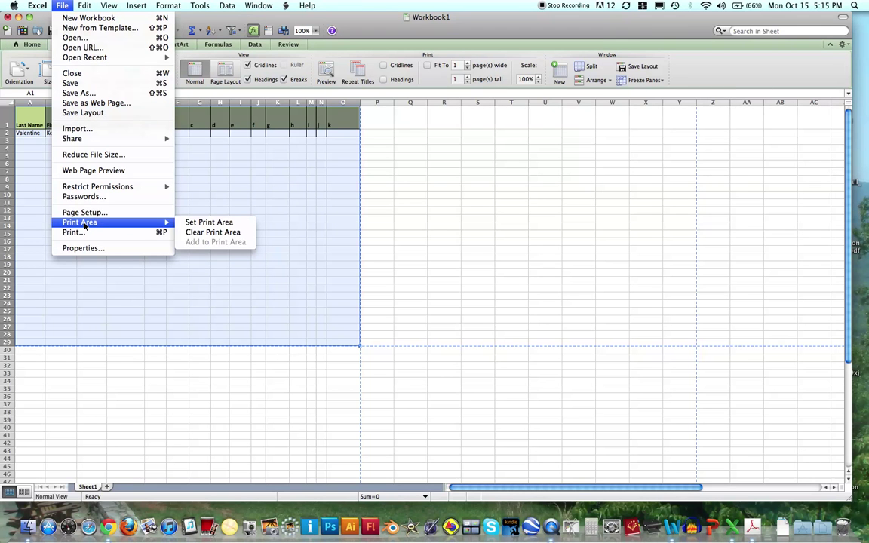
{"action": "left_click", "coordinate": [199, 225]}
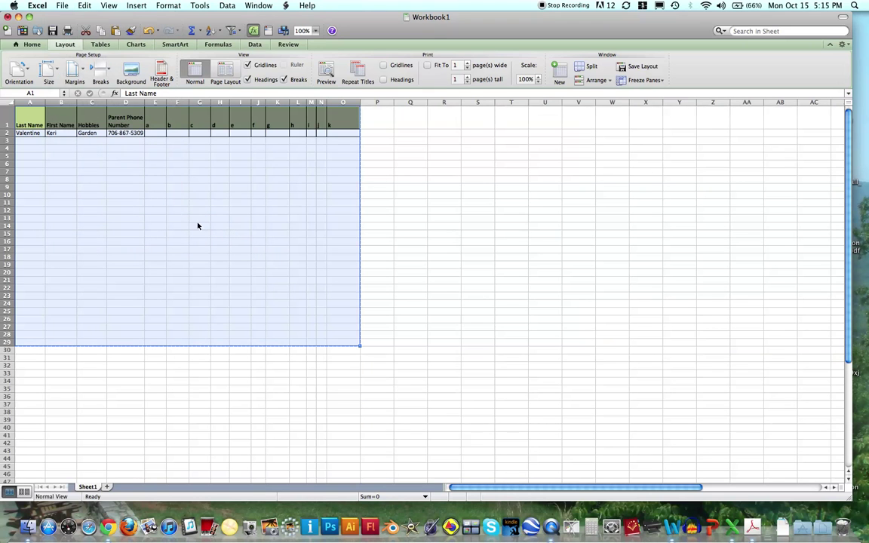
{"action": "left_click", "coordinate": [61, 6]}
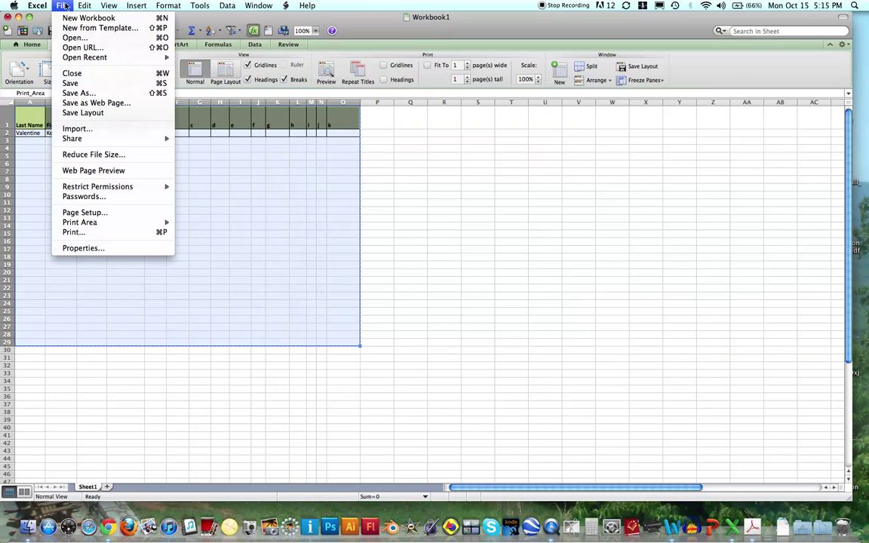
{"action": "left_click", "coordinate": [80, 234]}
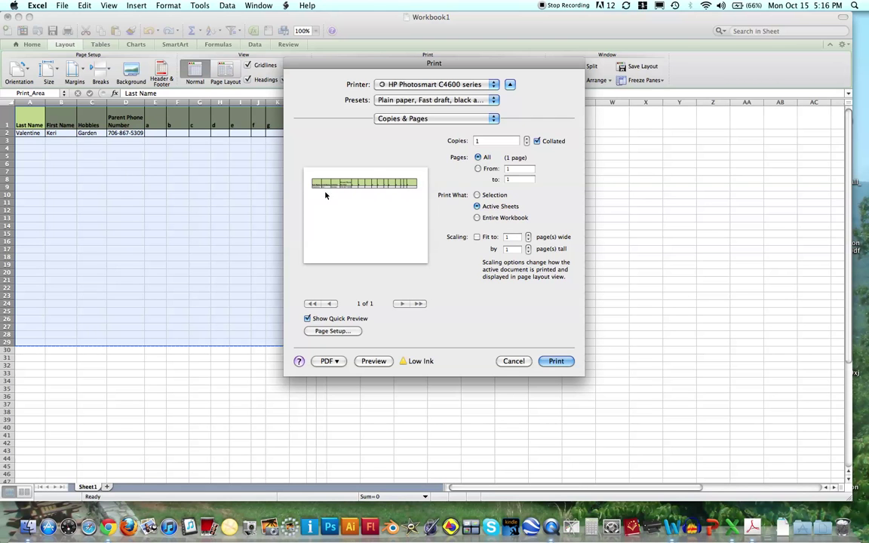
Step: Apply All Borders to every cell in A1:O29
{"action": "left_click", "coordinate": [513, 360]}
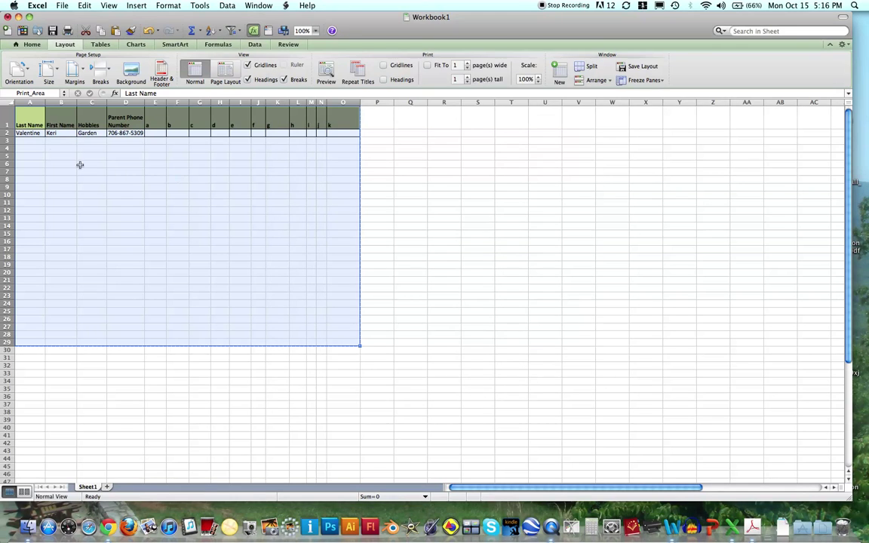
{"action": "left_click_drag", "start_coordinate": [29, 123], "coordinate": [341, 343]}
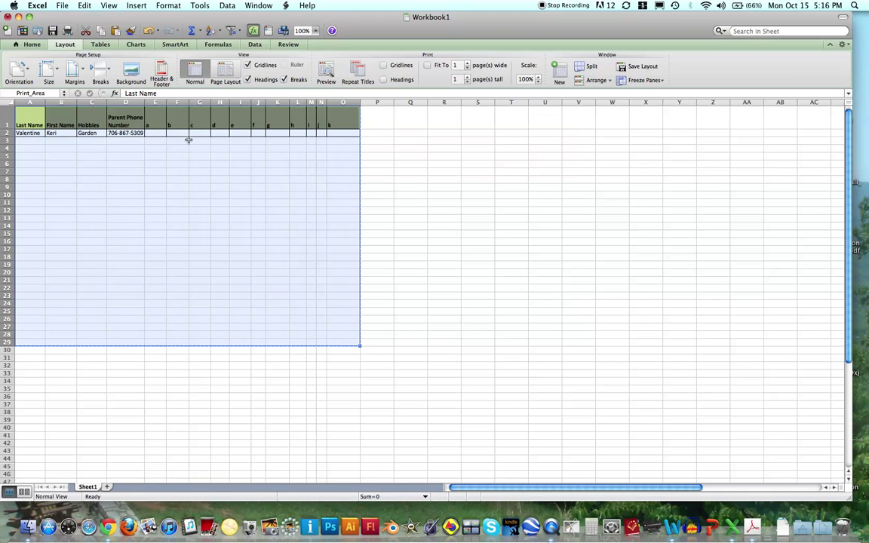
{"action": "left_click", "coordinate": [30, 45]}
{"action": "left_click", "coordinate": [134, 80]}
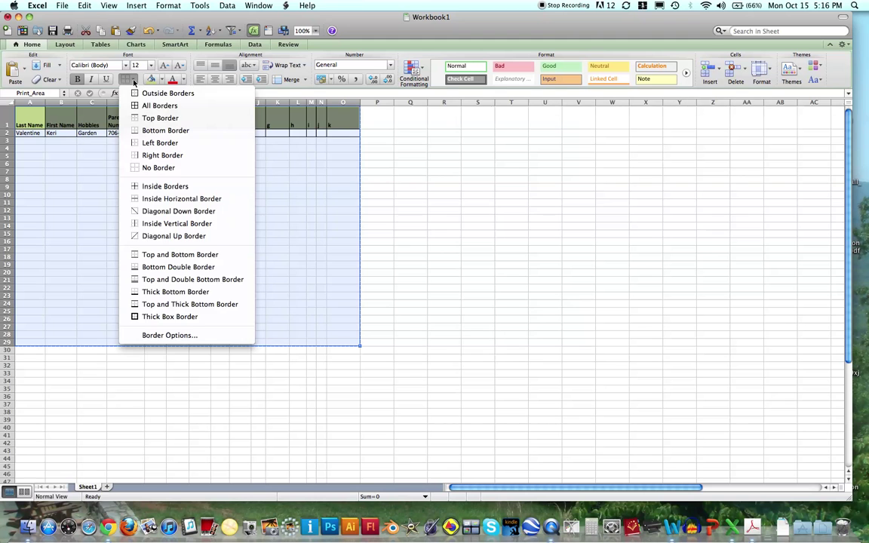
{"action": "left_click", "coordinate": [139, 105]}
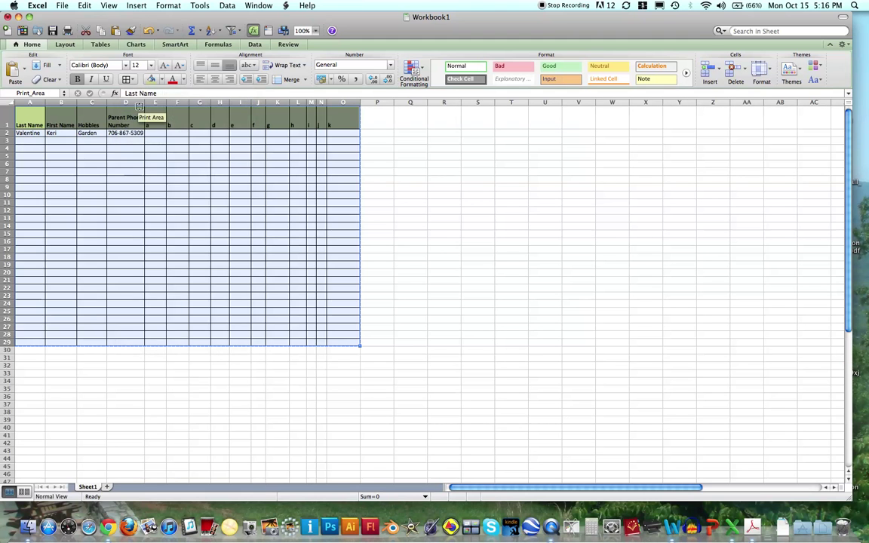
{"action": "left_click", "coordinate": [178, 249]}
Step: Preview the bordered grid in the Print dialog, then cancel without printing
{"action": "left_click", "coordinate": [62, 5]}
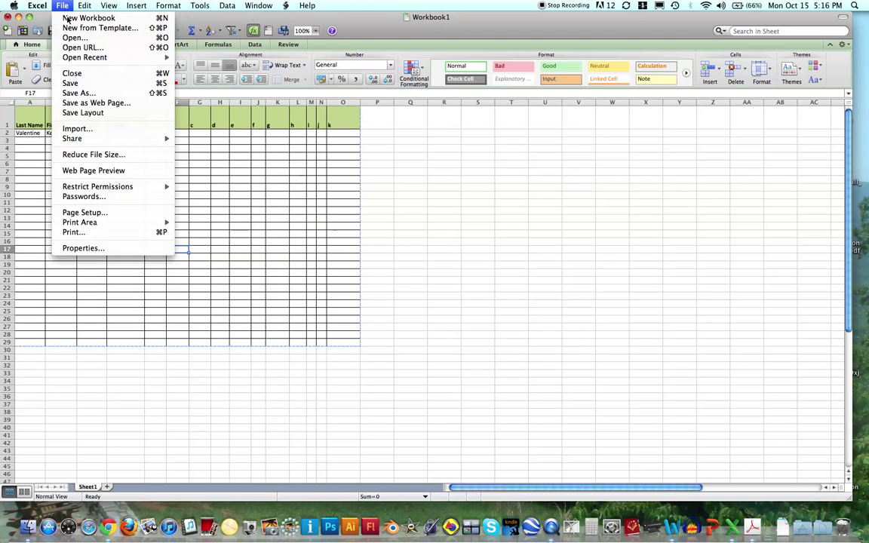
{"action": "left_click", "coordinate": [104, 234]}
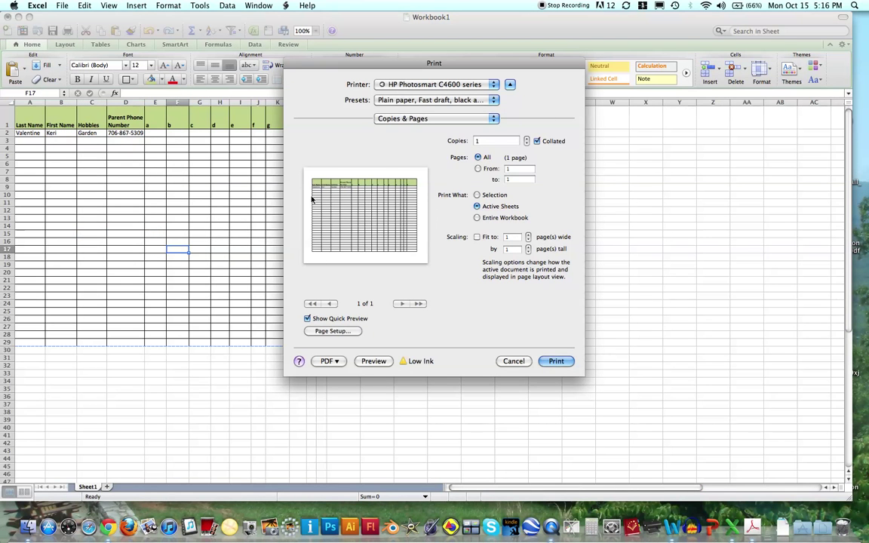
{"action": "left_click", "coordinate": [514, 361]}
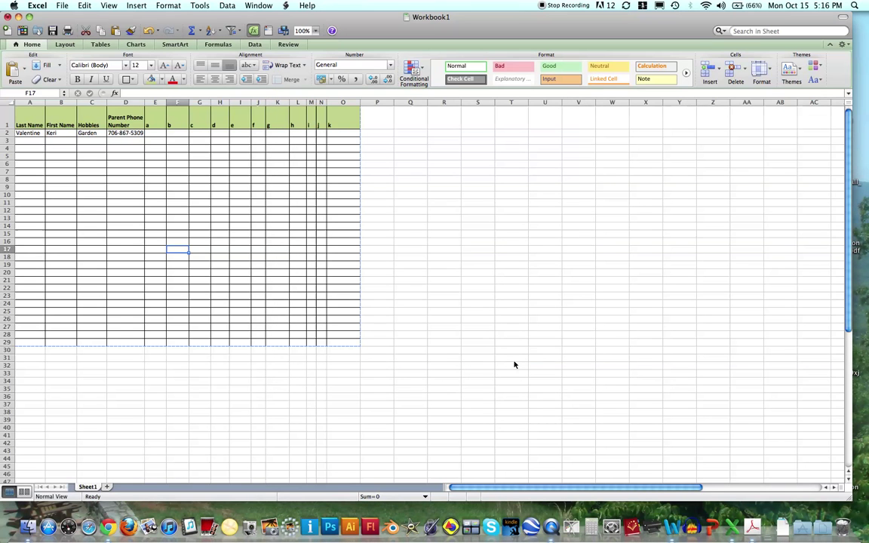
{"action": "left_click", "coordinate": [138, 386]}
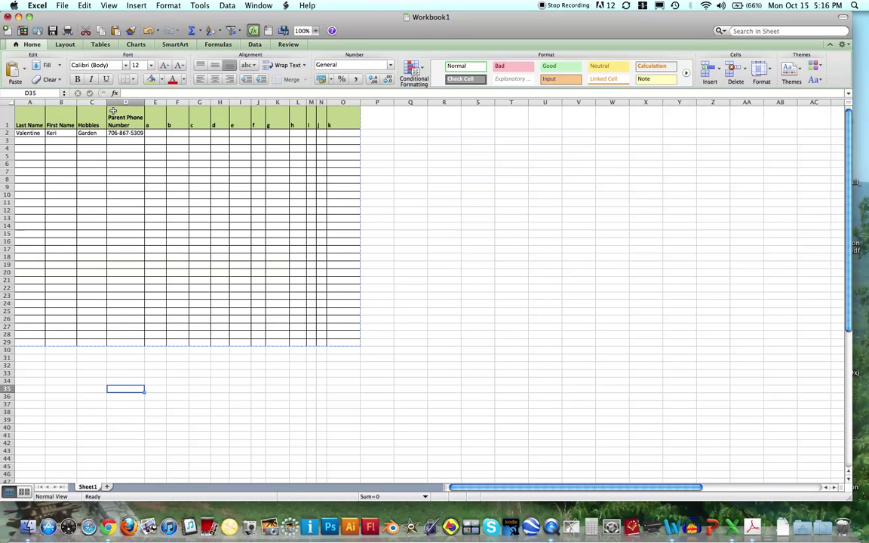